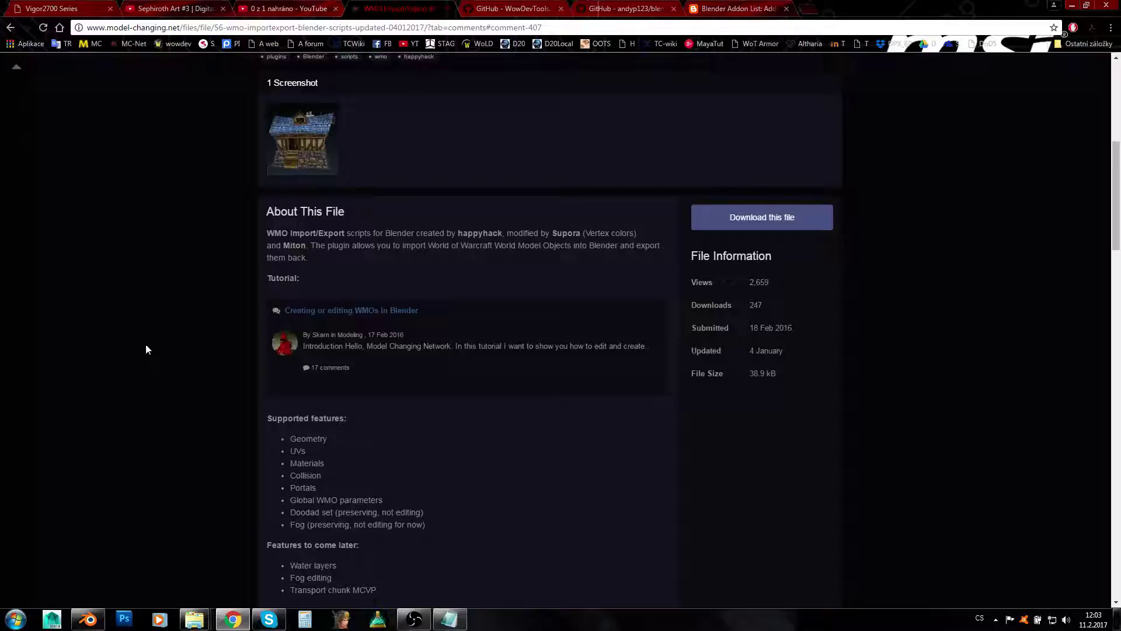
Step: Check the addons folder window's path, dismiss the shortcut prompt, and bring Blender back in front
scroll(161, 351, "up", 2)
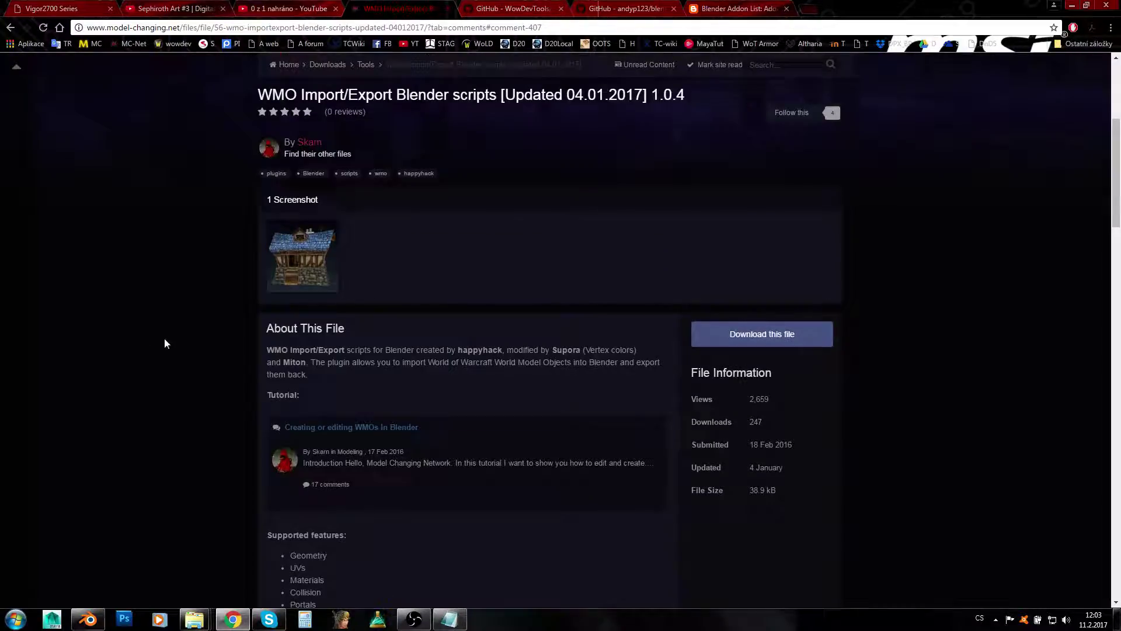
left_click(93, 622)
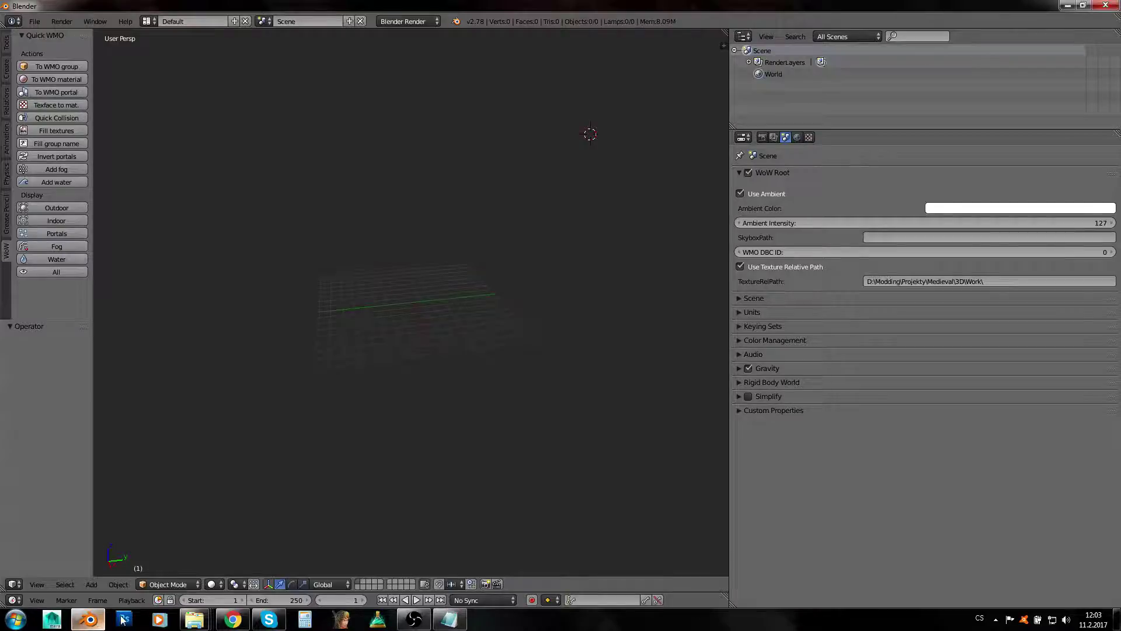
mouse_move(209, 624)
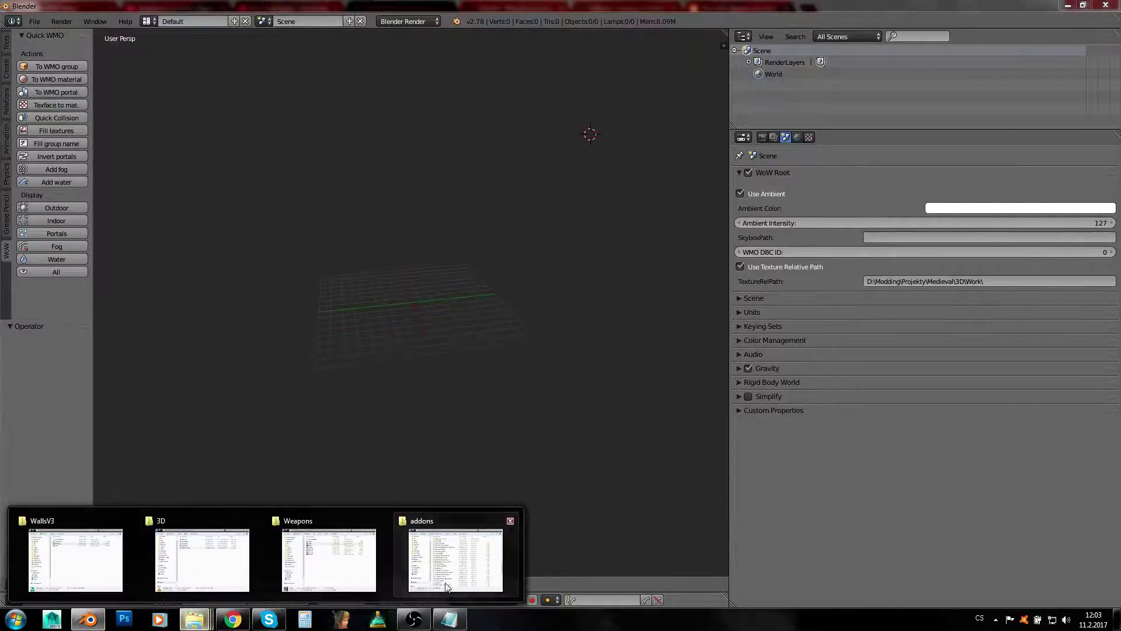
left_click(455, 555)
left_click(645, 88)
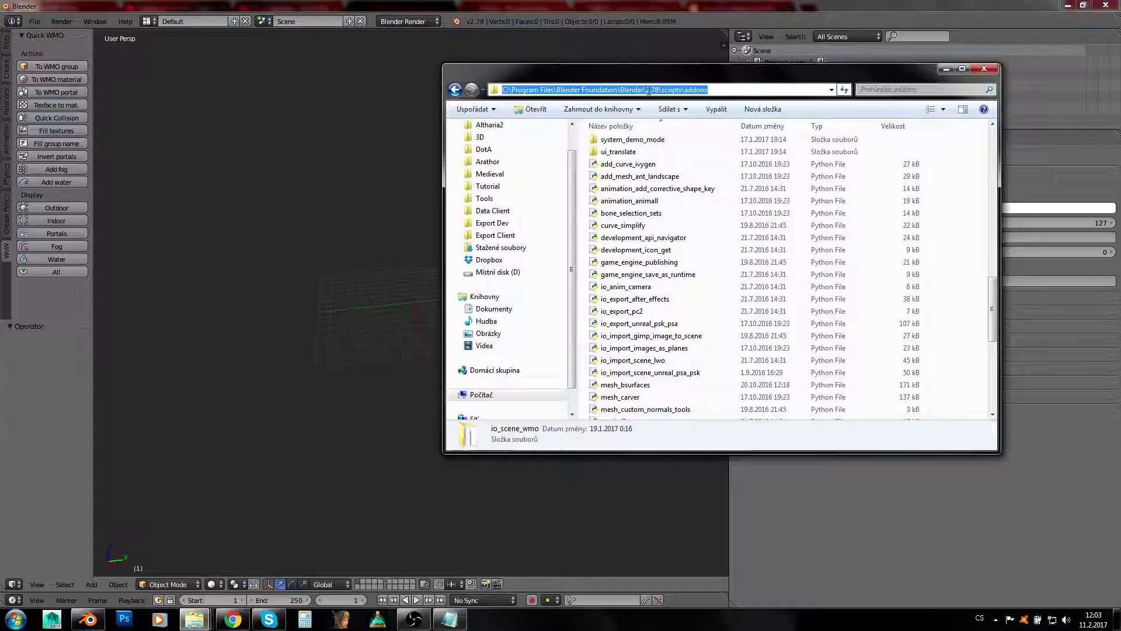
key("End")
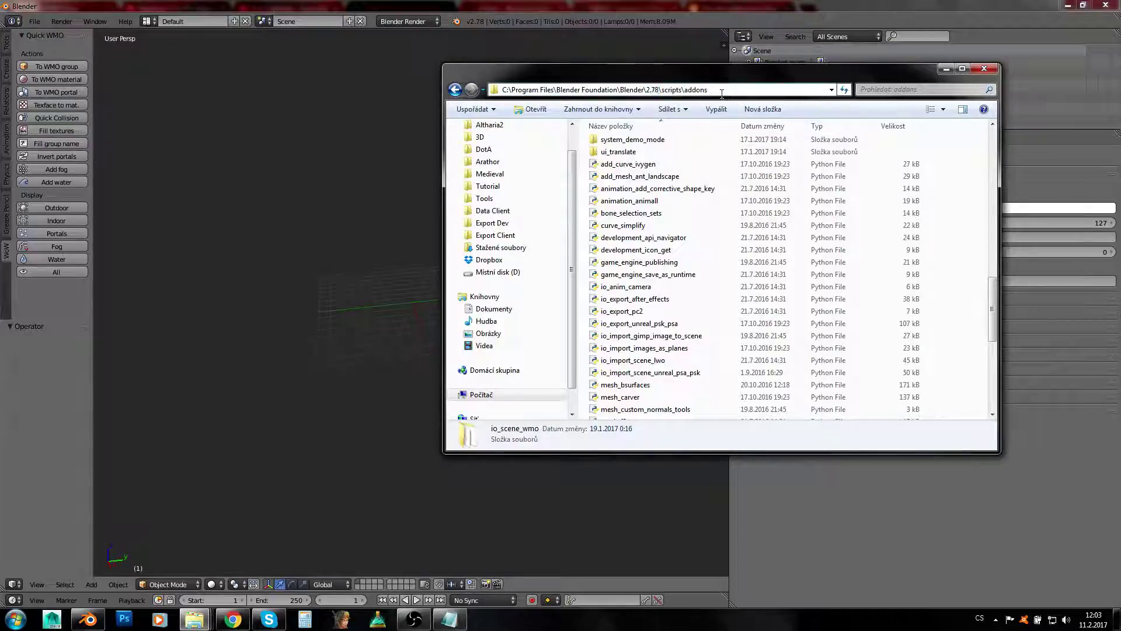
left_click_drag(722, 93, 622, 288)
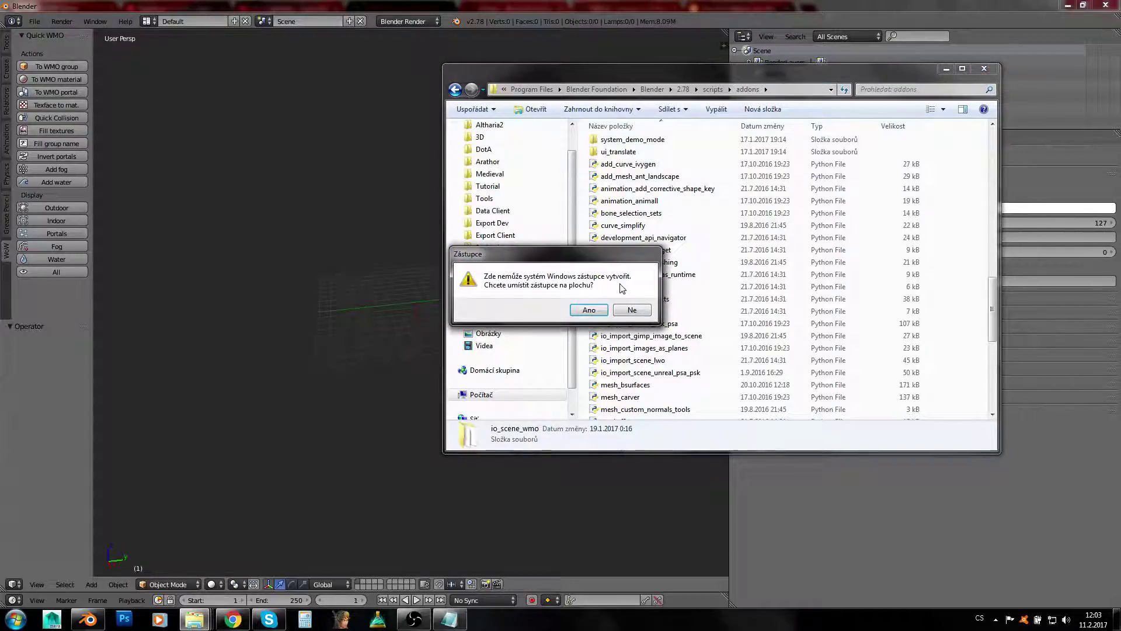
left_click(632, 310)
left_click(591, 135)
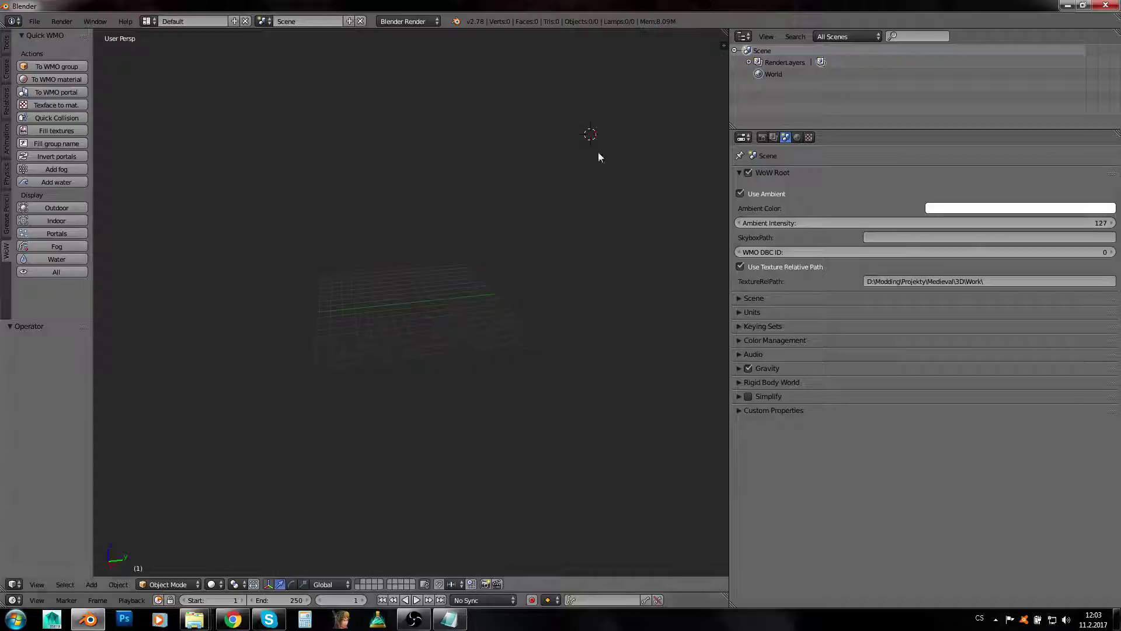
Step: Scroll through the WMO Import/Export file page in Chrome, then go to the WMO scripts GitHub tab
left_click(250, 622)
scroll(226, 385, "down", 3)
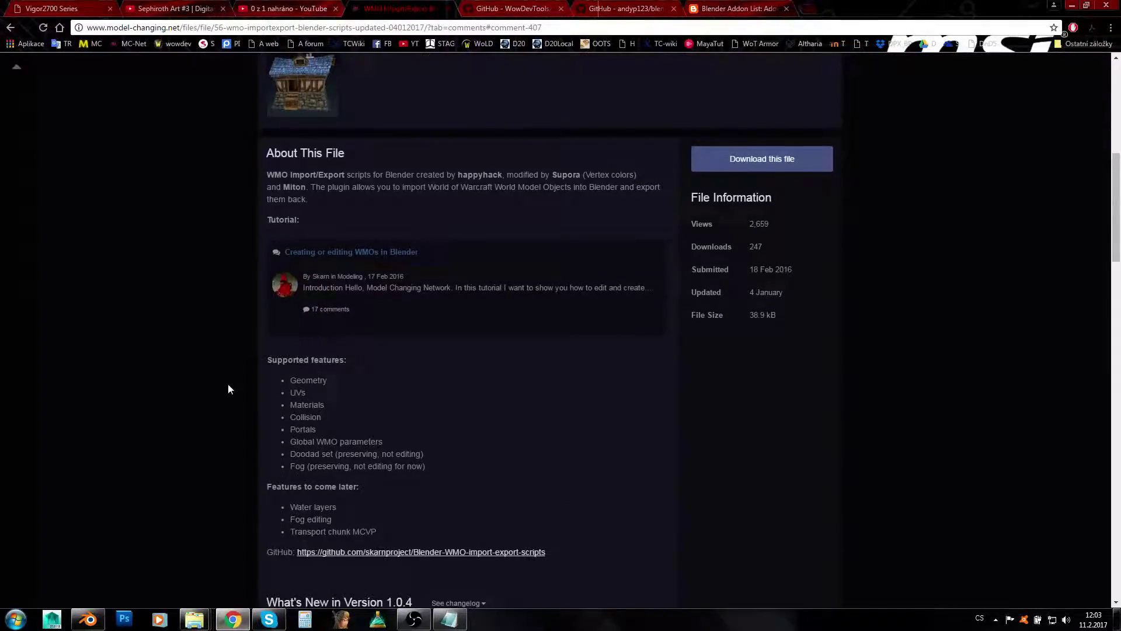
scroll(228, 388, "up", 7)
scroll(234, 379, "down", 2)
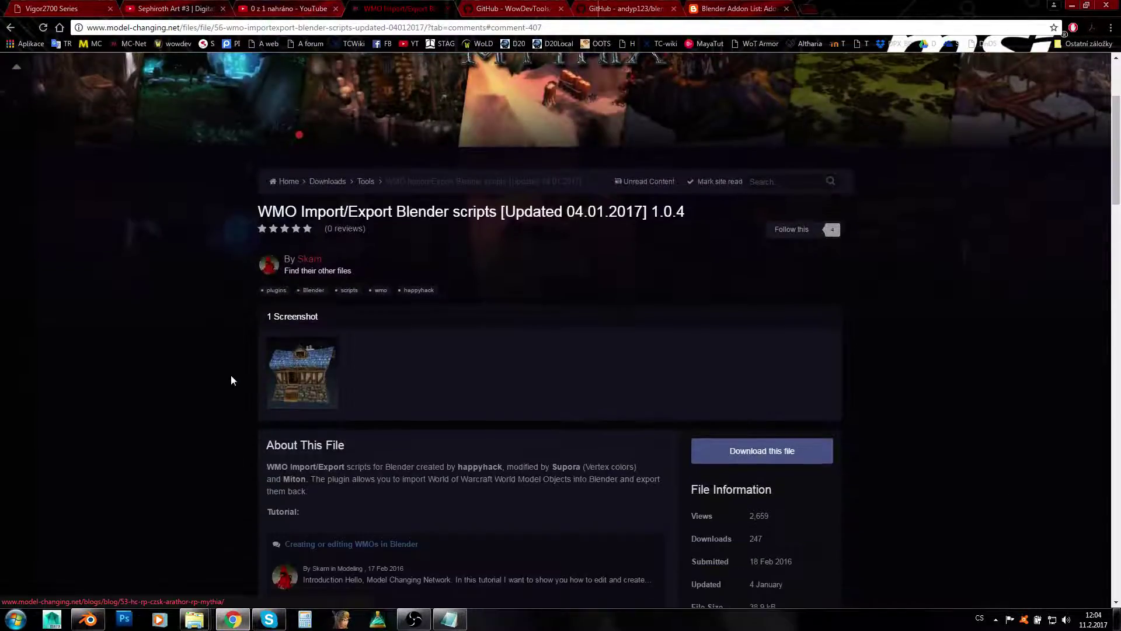
scroll(195, 478, "down", 7)
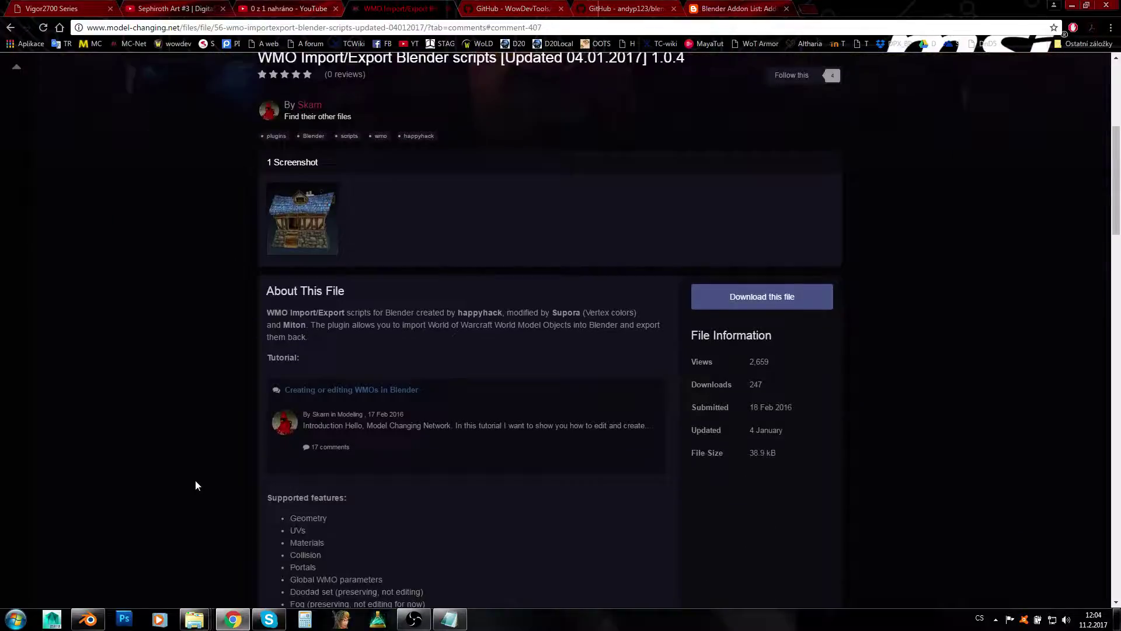
scroll(194, 473, "down", 3)
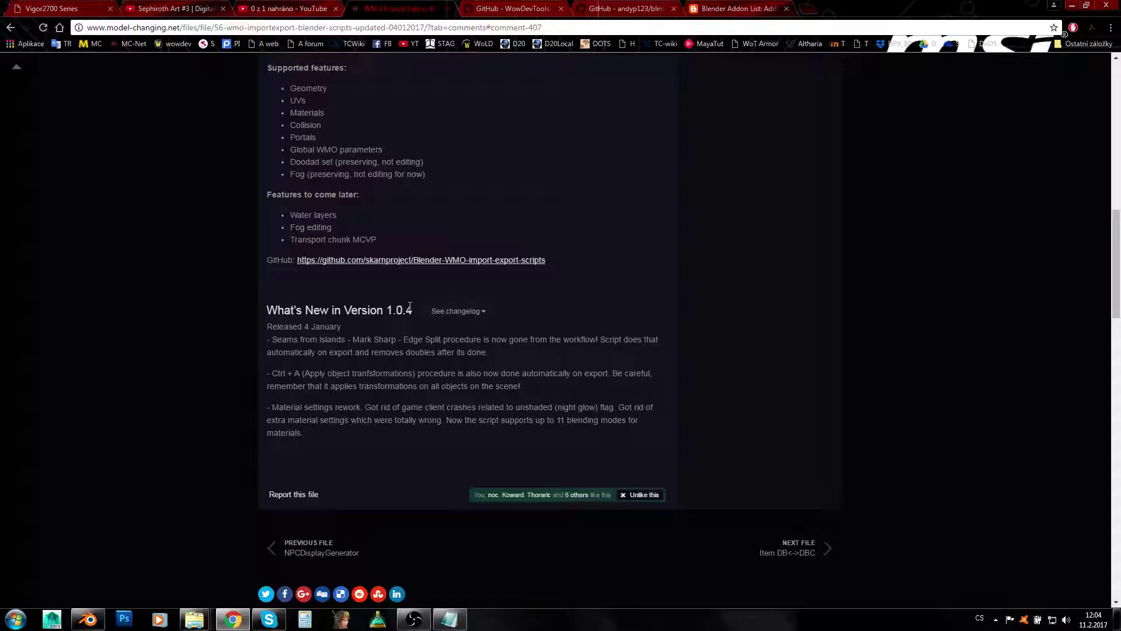
scroll(409, 306, "up", 4)
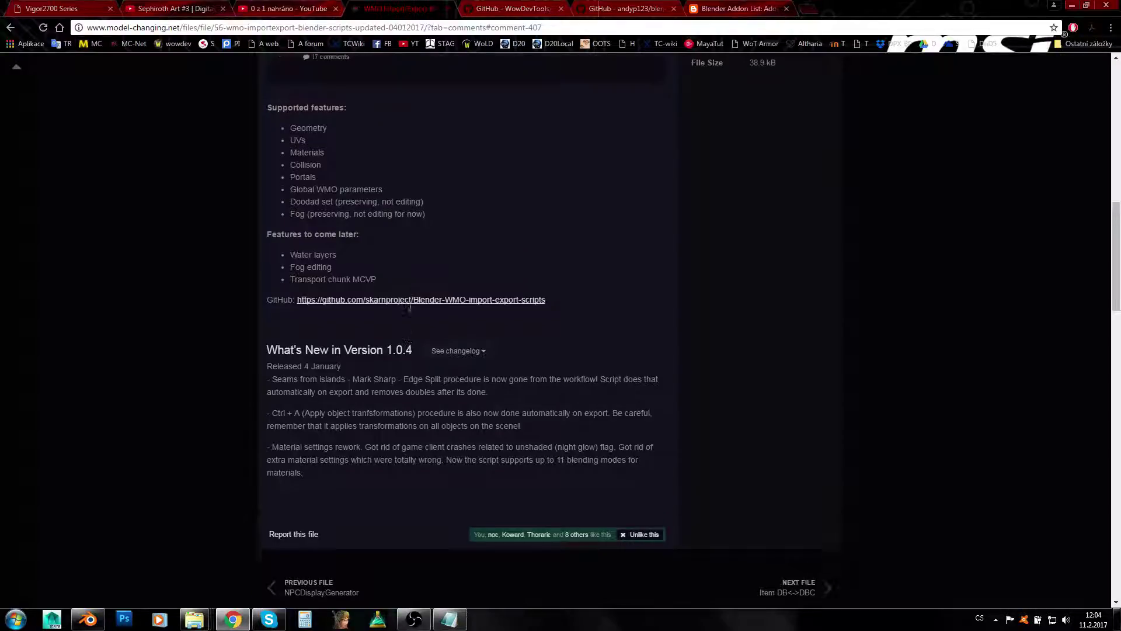
scroll(430, 368, "up", 1)
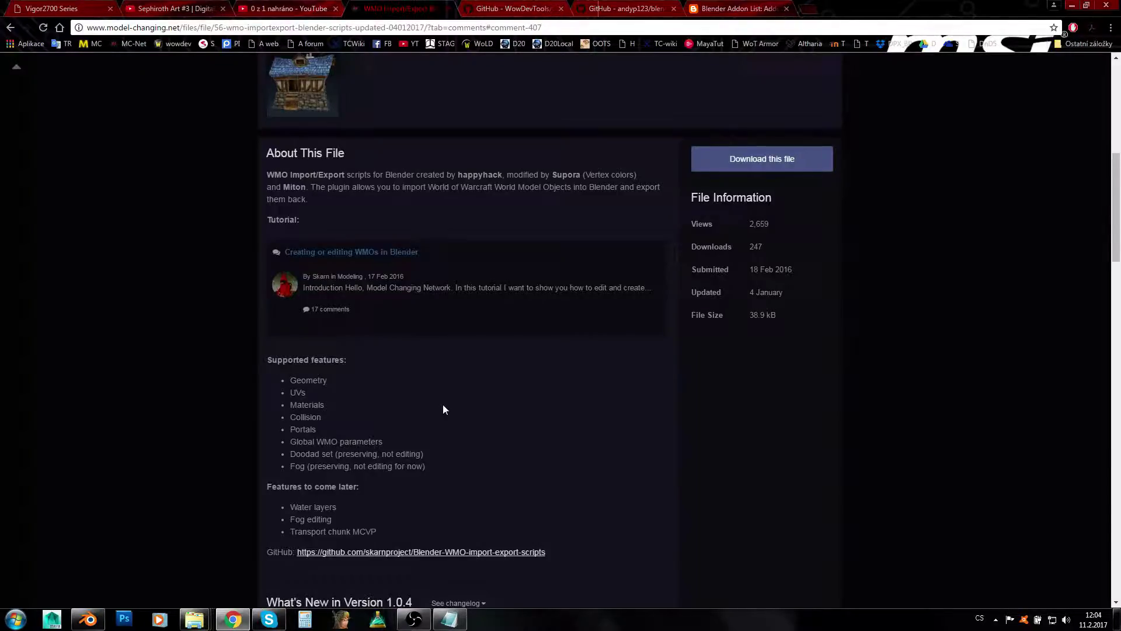
scroll(444, 406, "down", 2)
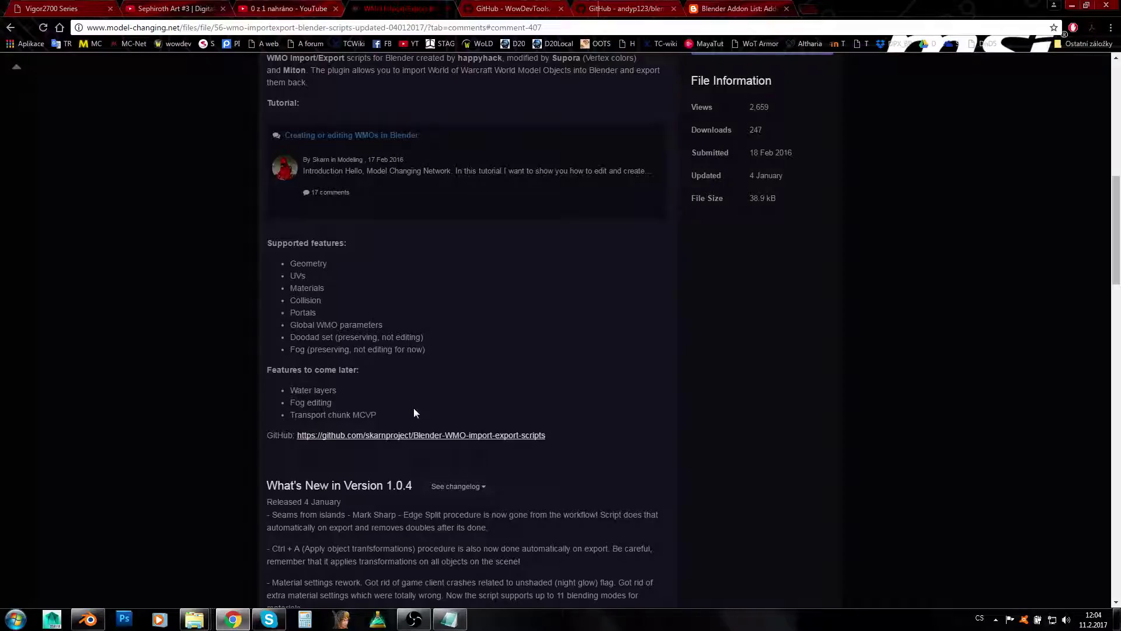
left_click(484, 7)
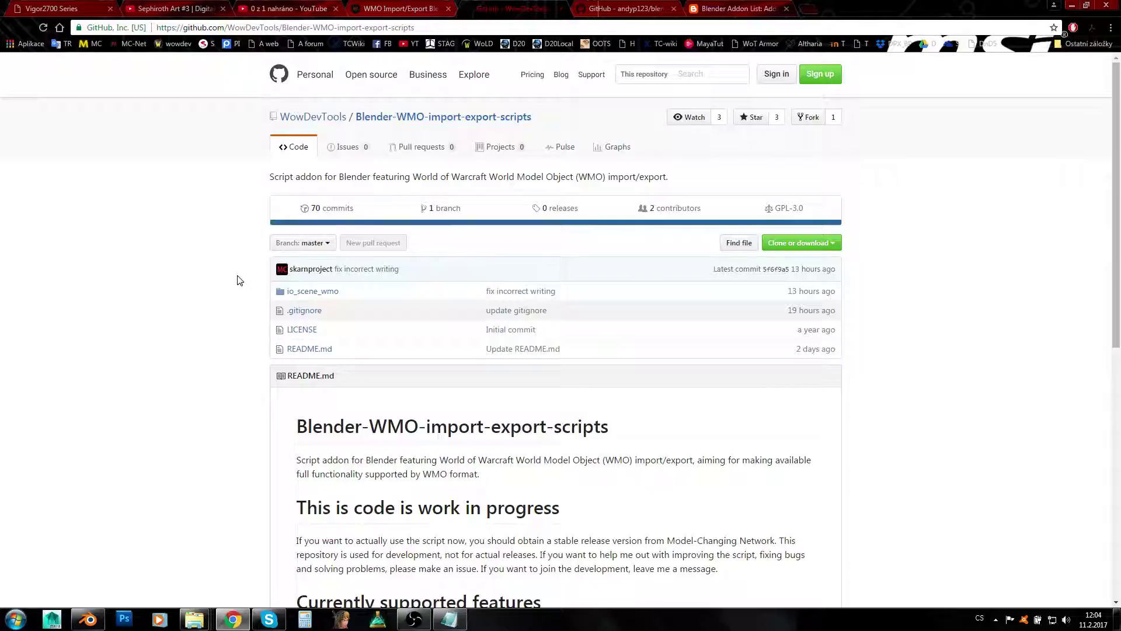
Step: Read the WMO scripts README and its Issues page, then return to Code
scroll(233, 263, "down", 3)
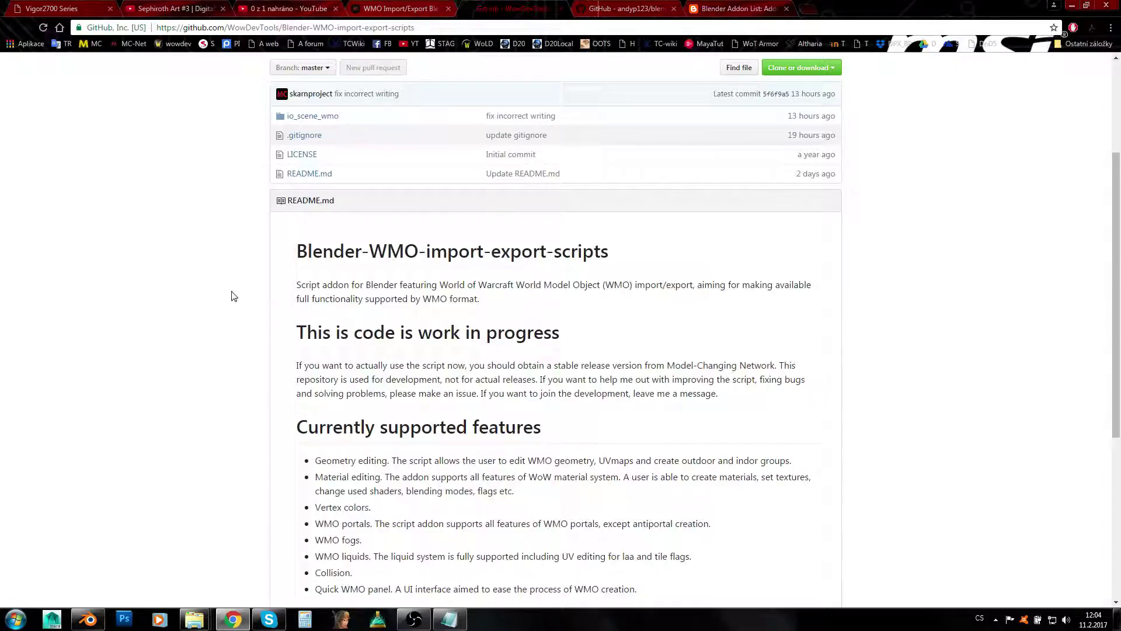
scroll(227, 292, "down", 4)
scroll(409, 335, "up", 6)
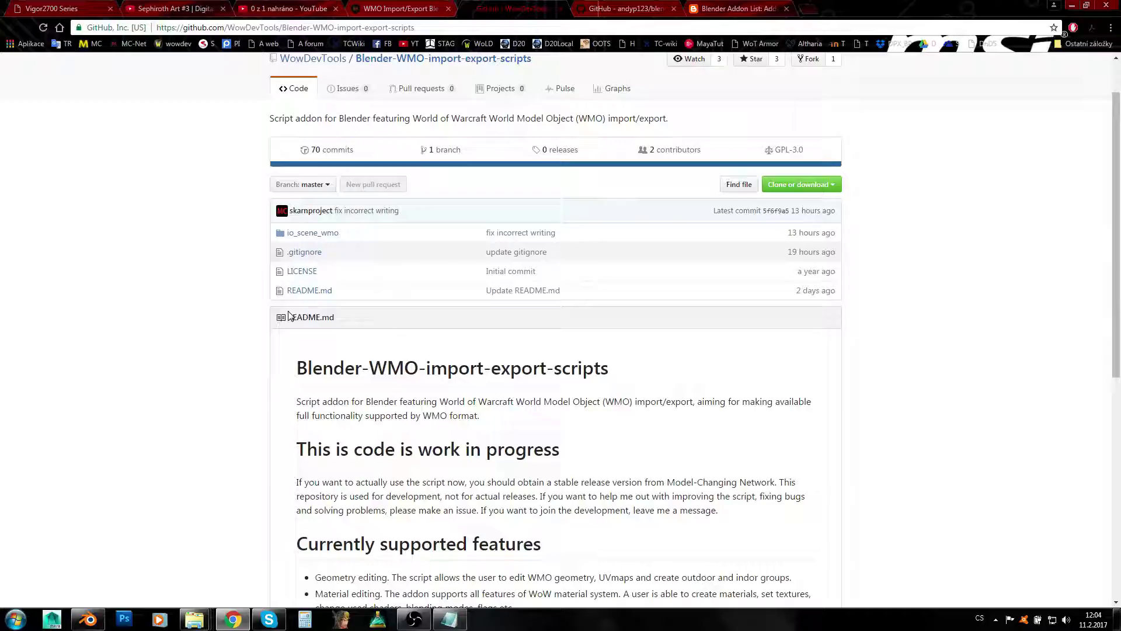
scroll(289, 315, "up", 1)
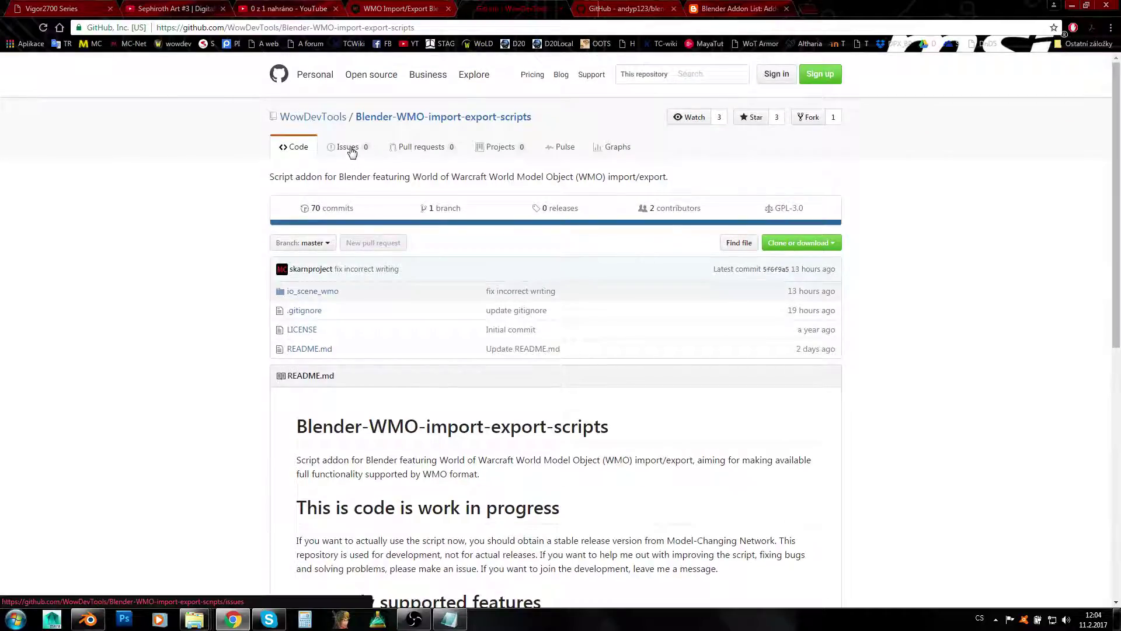
left_click(338, 153)
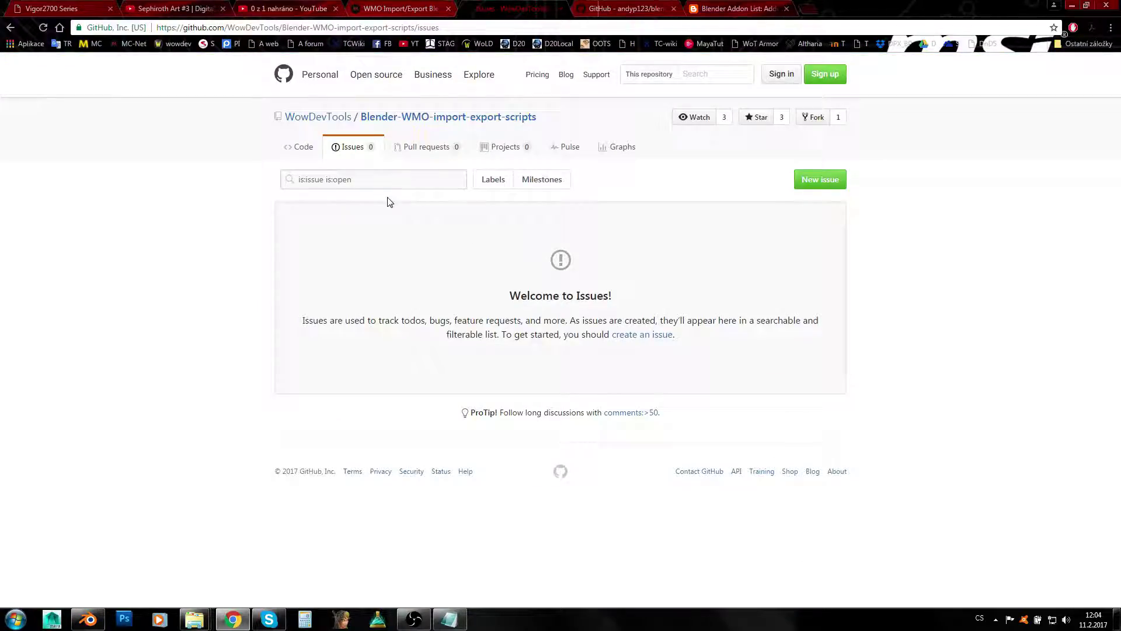
left_click_drag(433, 319, 573, 320)
left_click(574, 321)
left_click(301, 151)
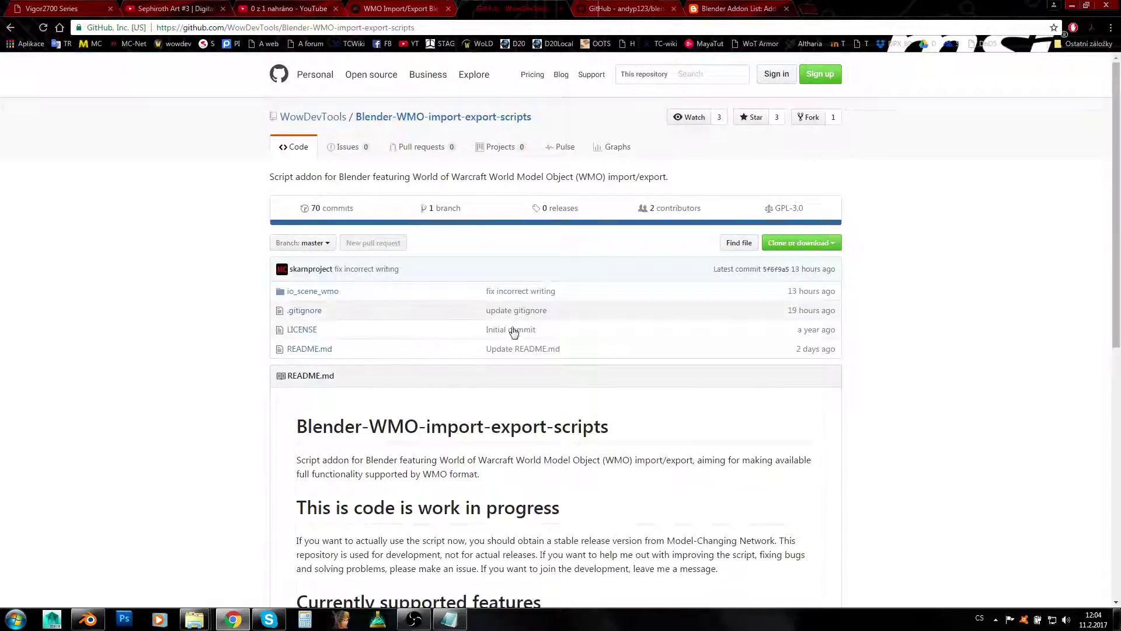
Step: Check the Clone or download options, then move on to the masked smooth normals tab
left_click(823, 245)
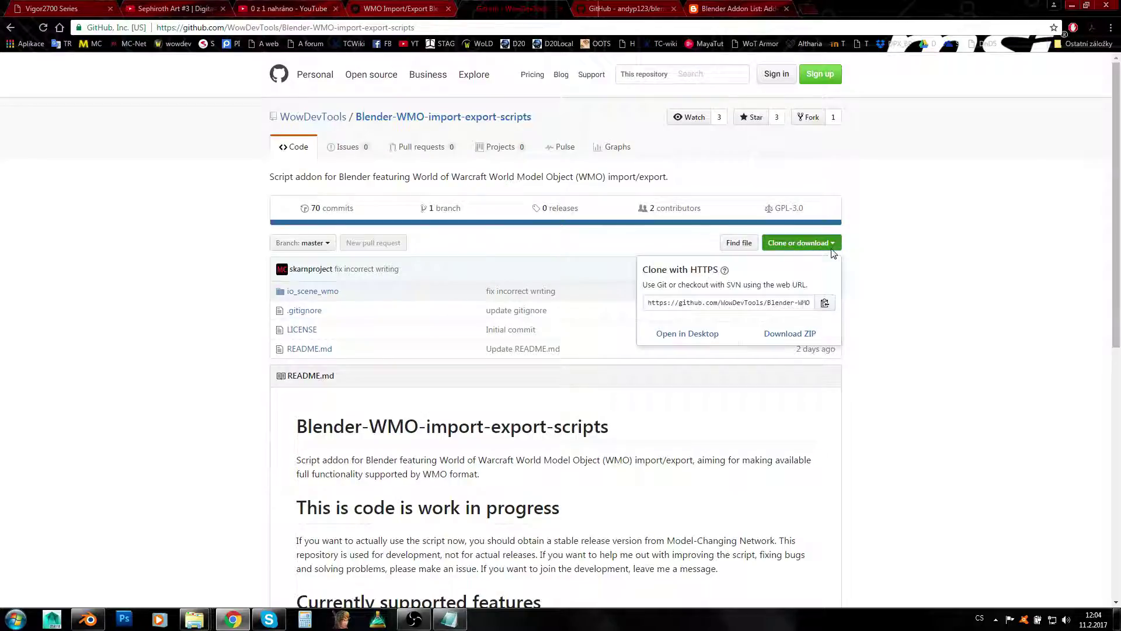
left_click(924, 300)
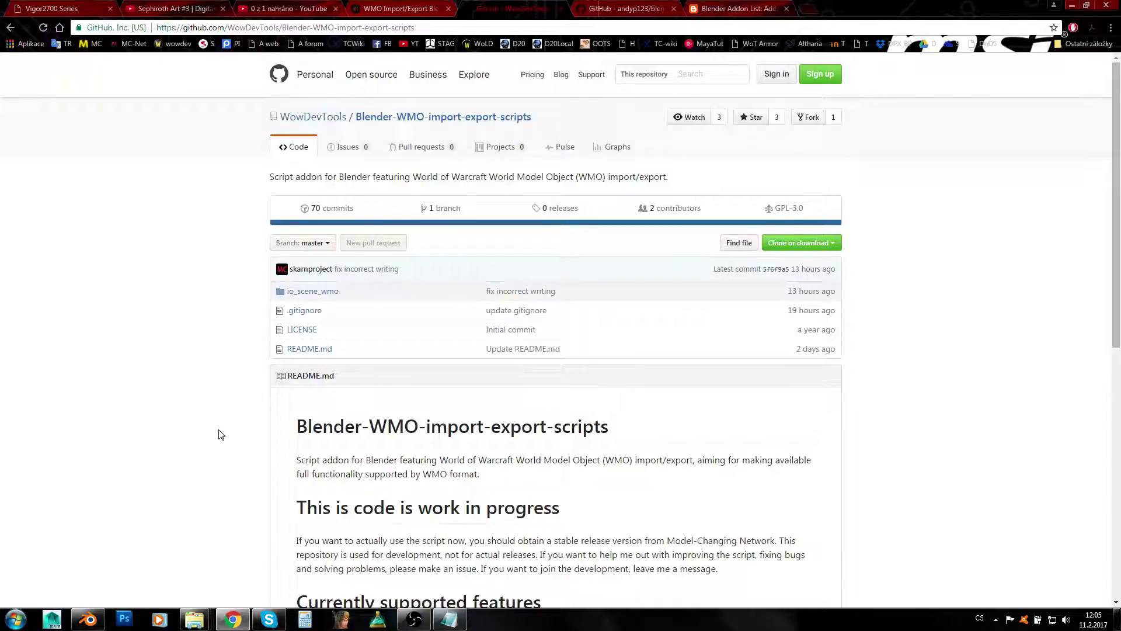
key("ctrl+Tab")
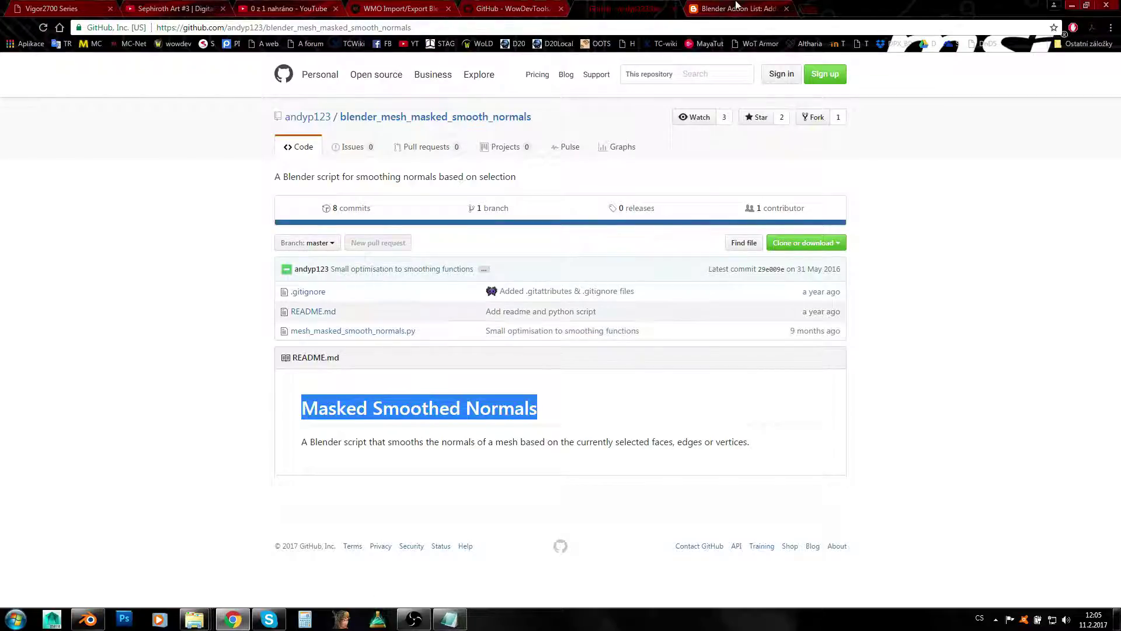
Step: Flip between the Blender Addon List, masked smooth normals and Blender-WMO tabs
key("ctrl+Tab")
scroll(129, 266, "up", 4)
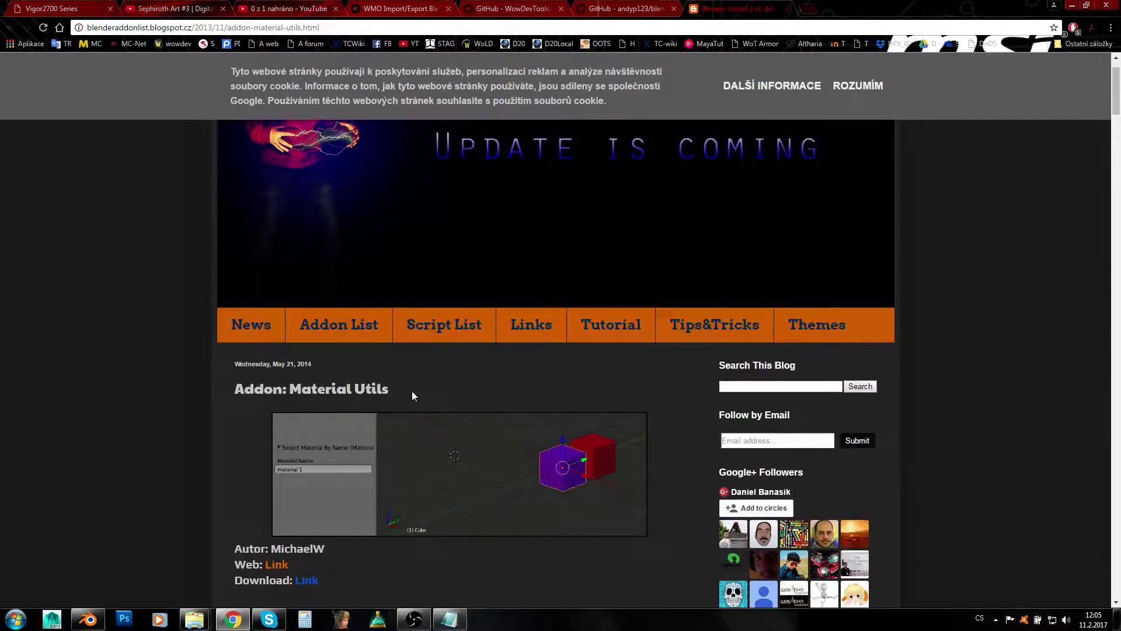
left_click(609, 7)
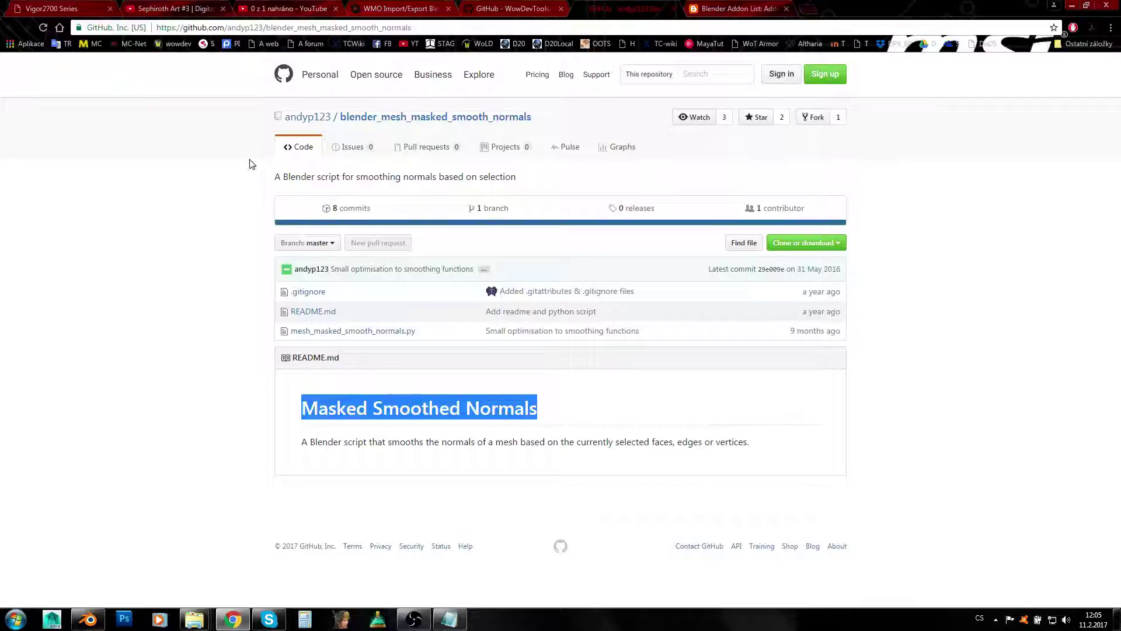
left_click(502, 6)
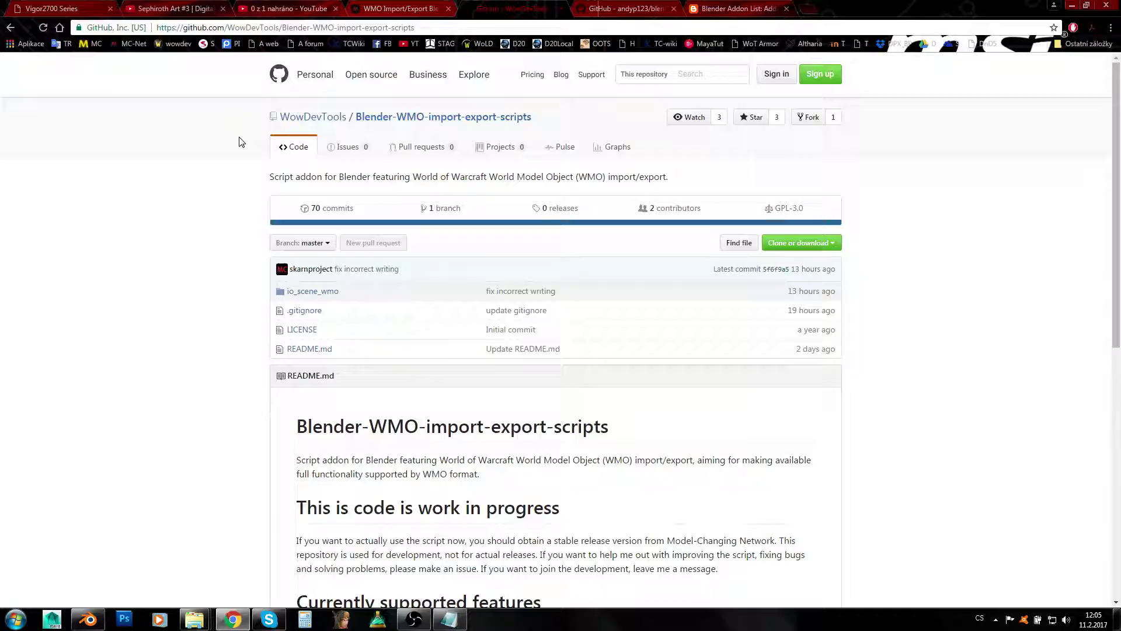
left_click(642, 8)
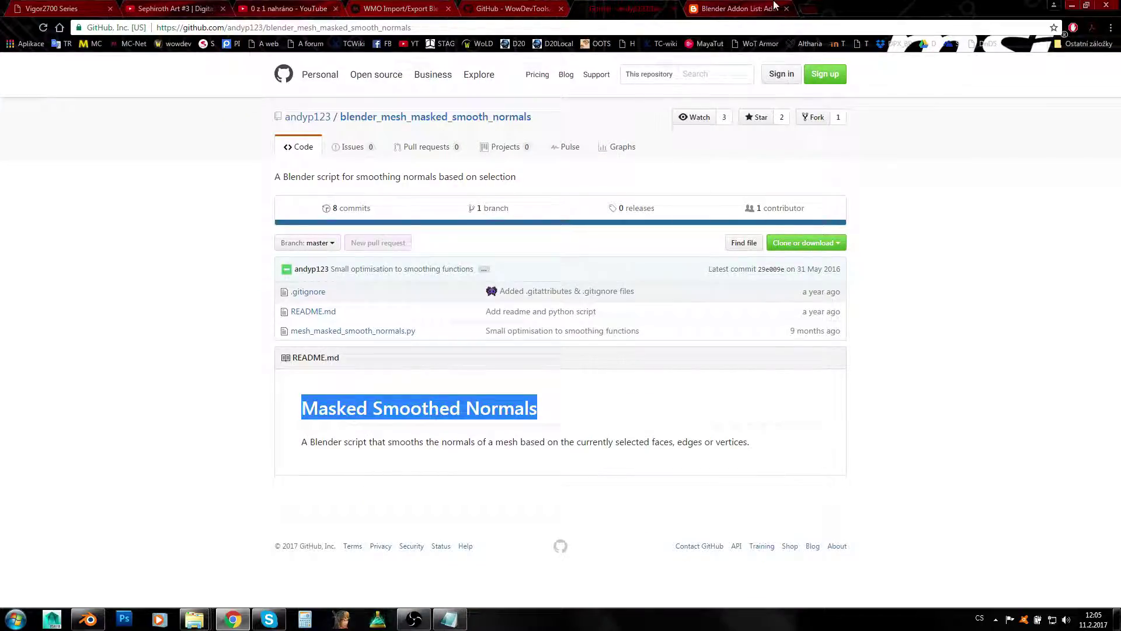
left_click(739, 8)
left_click(628, 8)
left_click(516, 7)
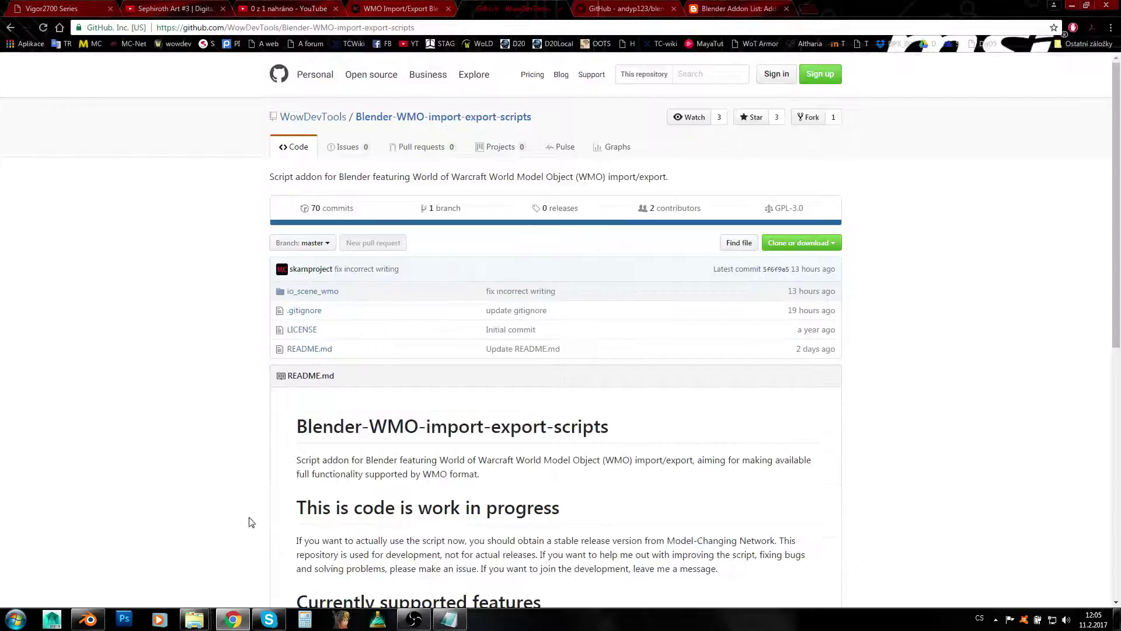
Step: Review the WMO file page, then download the Blender-WMO repository as a ZIP
key("ctrl+shift+Tab")
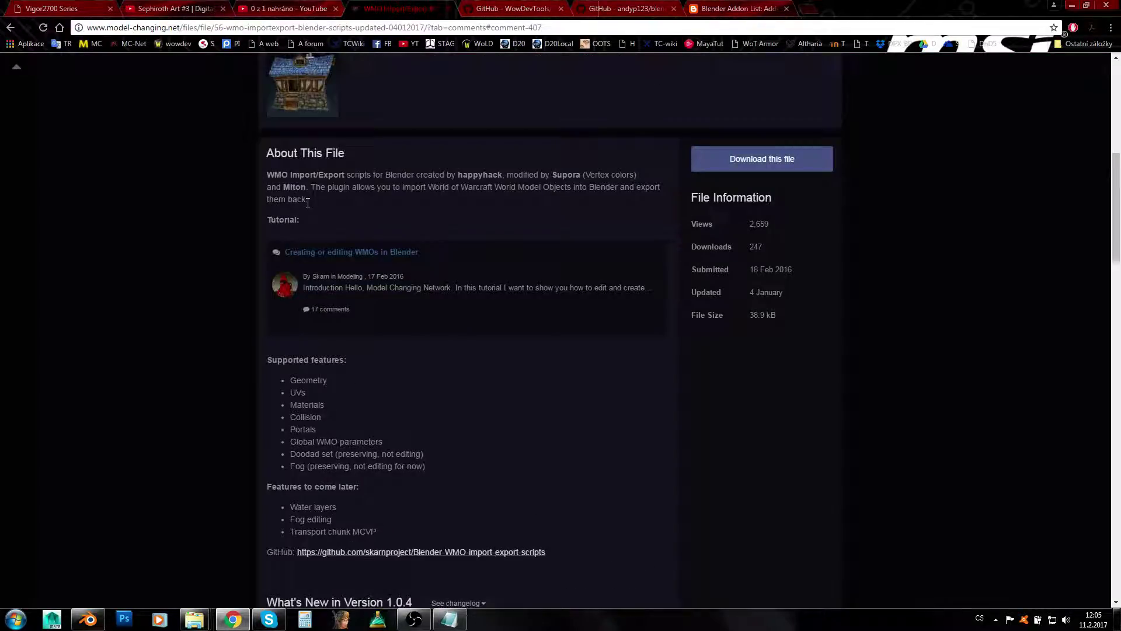
scroll(433, 468, "down", 3)
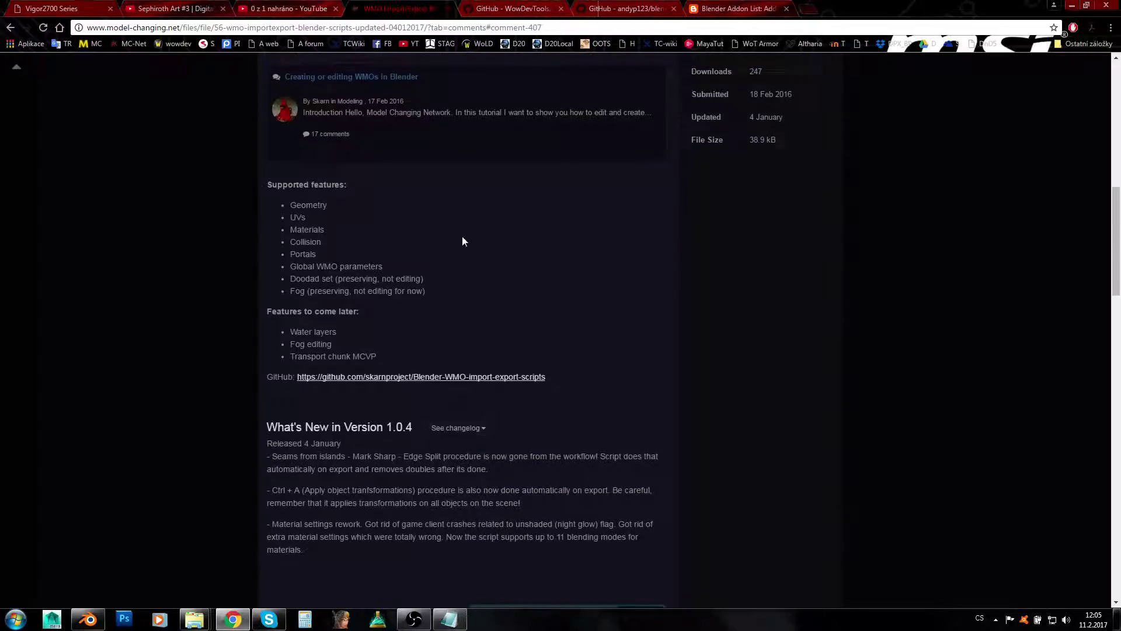
scroll(428, 271, "up", 4)
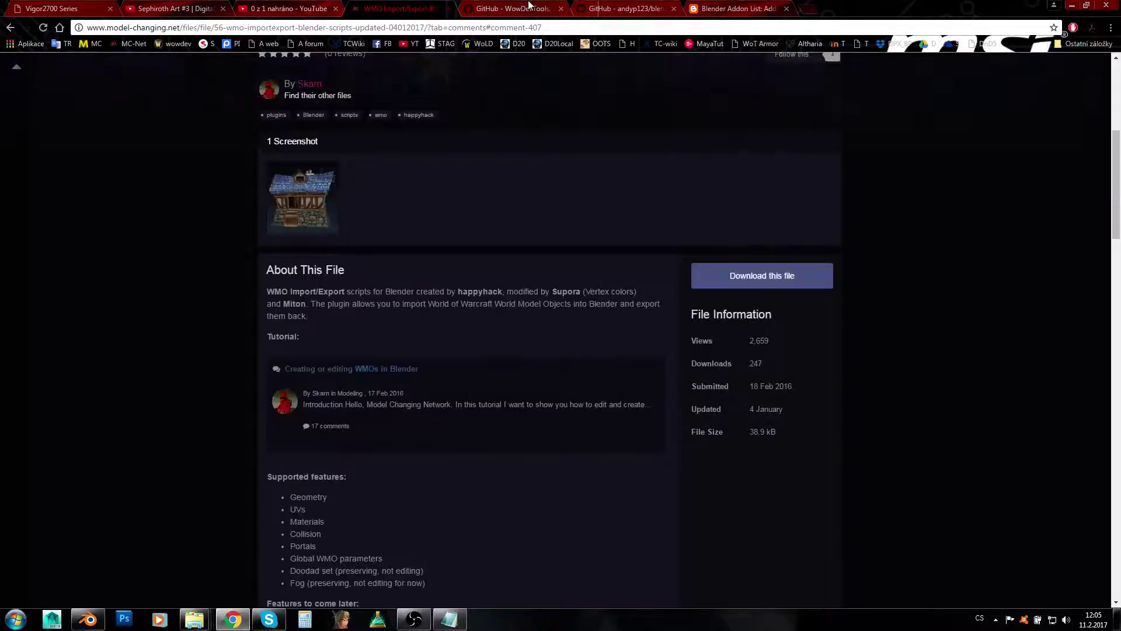
key("ctrl+Tab")
key("ctrl+Tab")
key("ctrl+Tab")
left_click(603, 8)
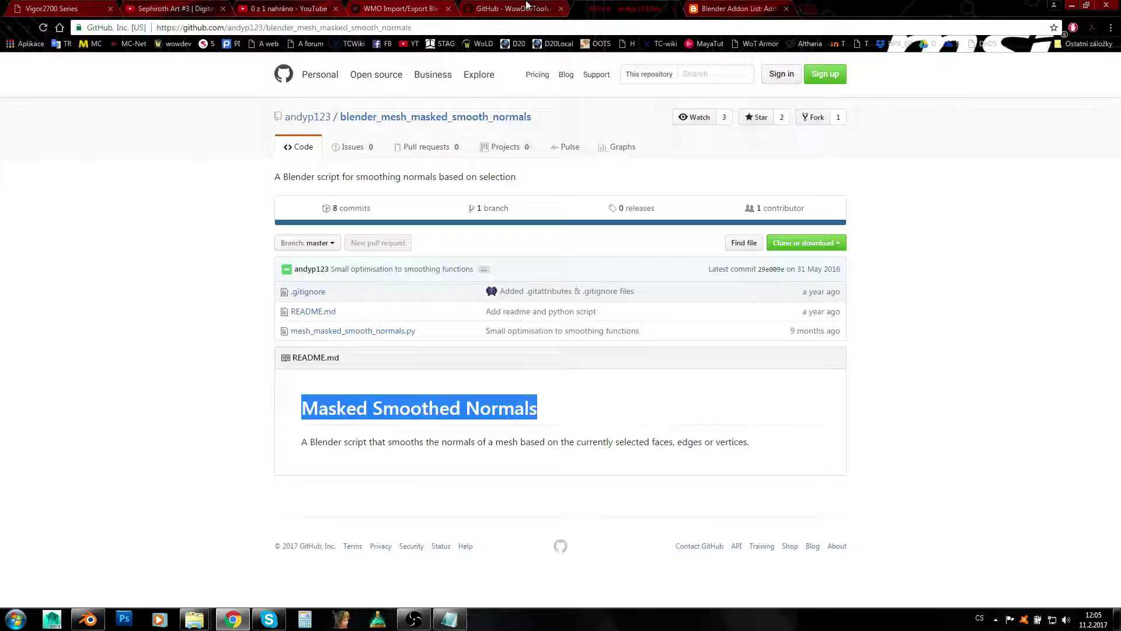
left_click(528, 7)
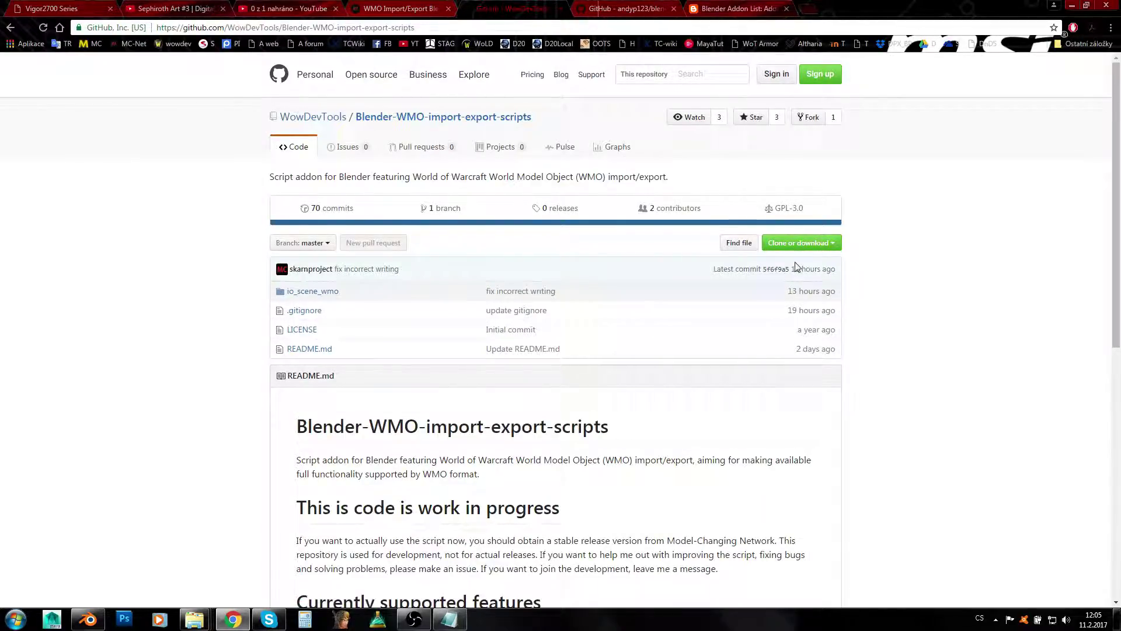
left_click(804, 244)
left_click(800, 336)
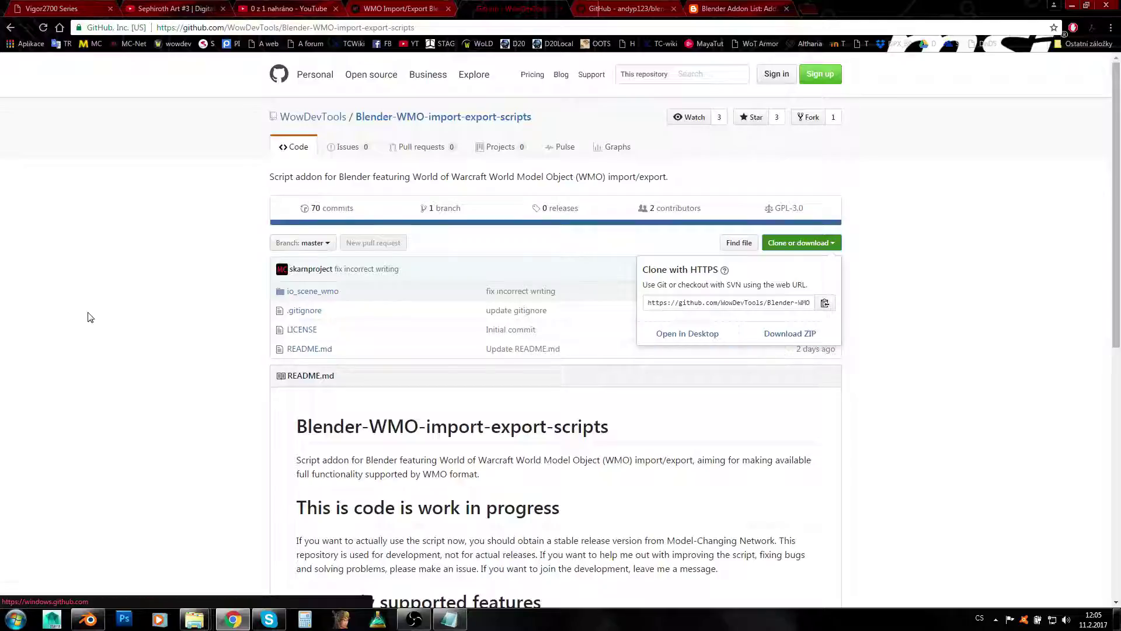
Step: Revisit the model-changing.net page, then inspect the mesh_masked_smooth_normals.py link's options
key("ctrl+shift+Tab")
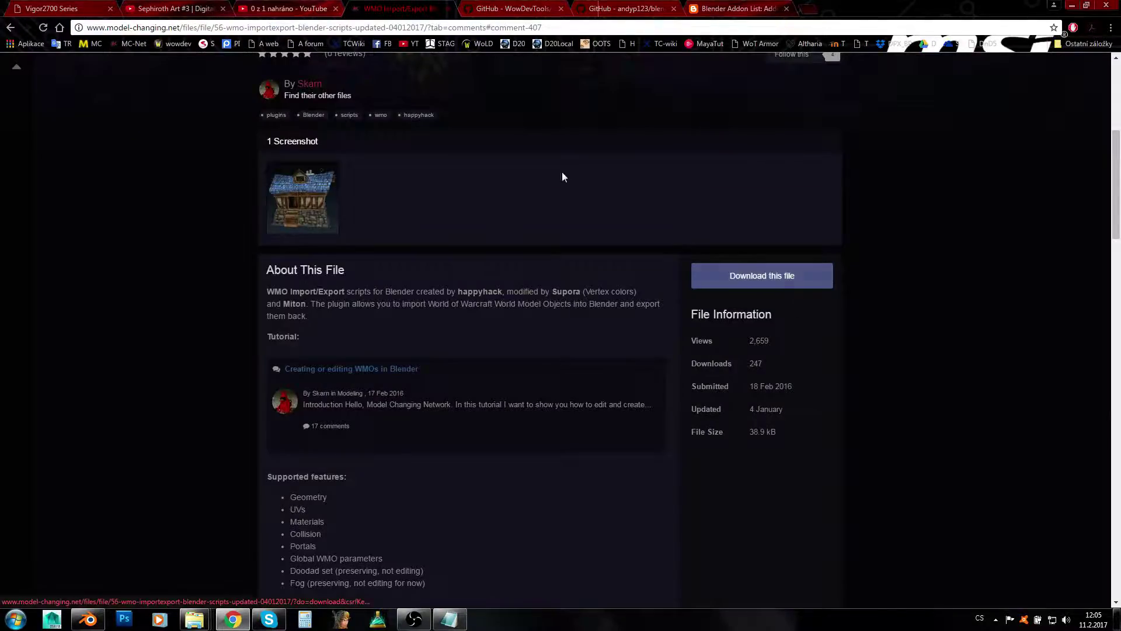
left_click(496, 8)
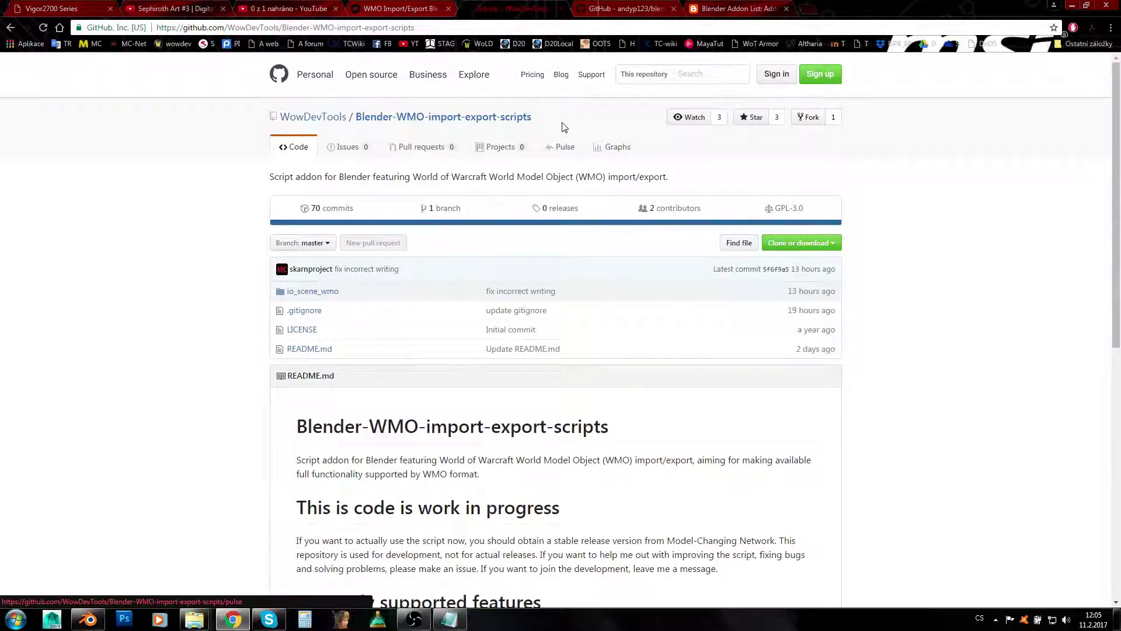
left_click(607, 8)
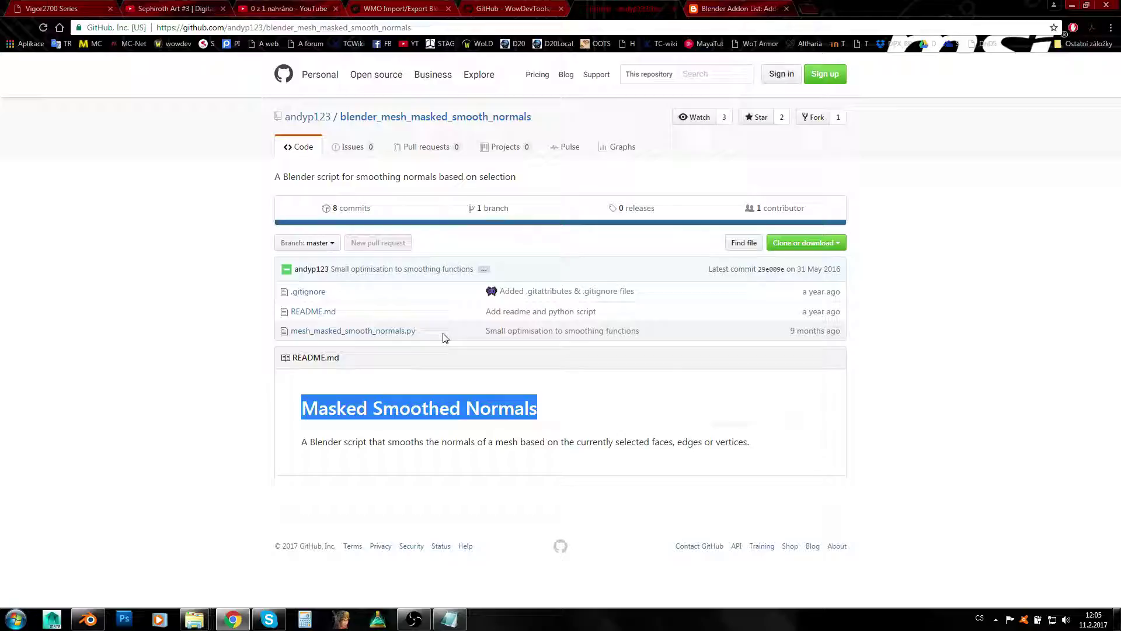
right_click(384, 339)
left_click(141, 307)
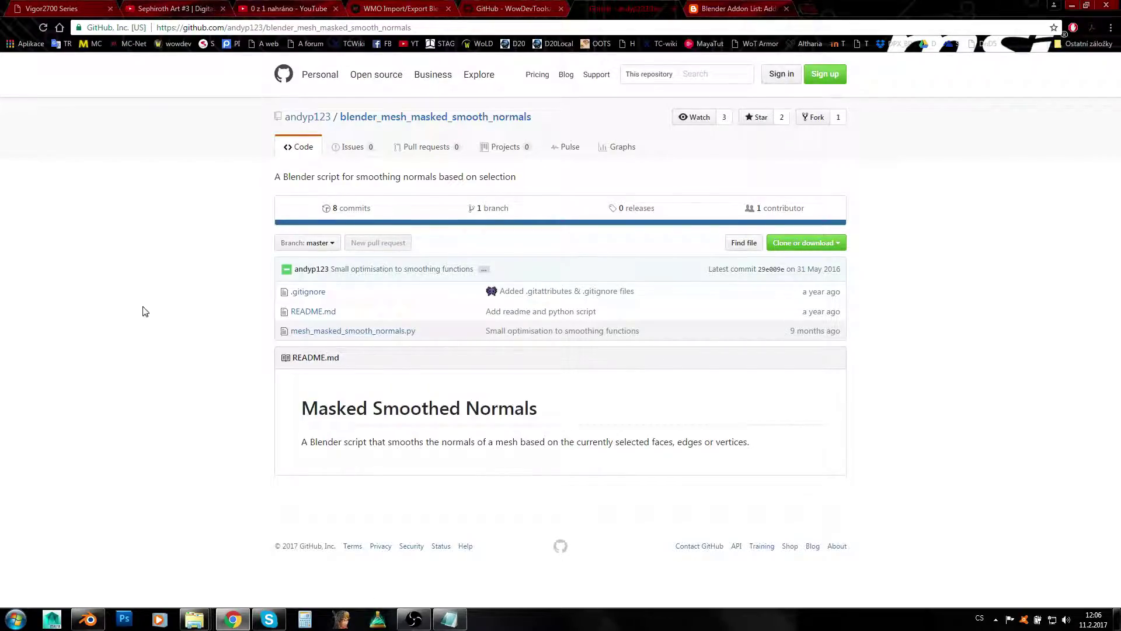
Step: Save the space_view3d_materials_utils.py script from the Material Utils blog's download link
left_click(728, 7)
scroll(319, 347, "down", 4)
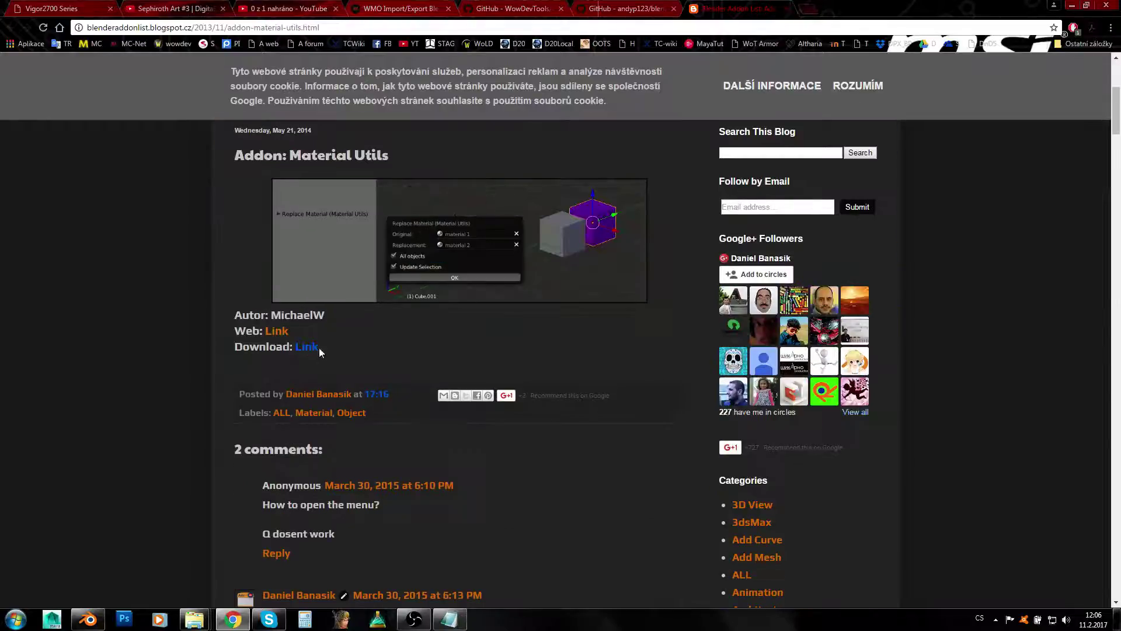
left_click(305, 348)
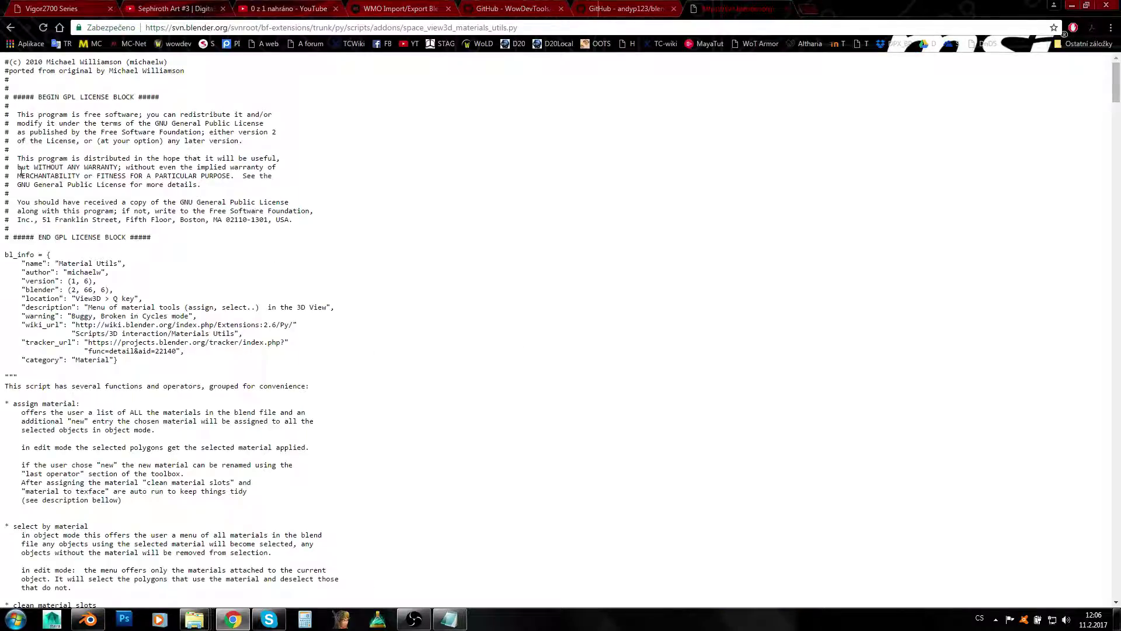
right_click(197, 184)
left_click(258, 243)
left_click(579, 401)
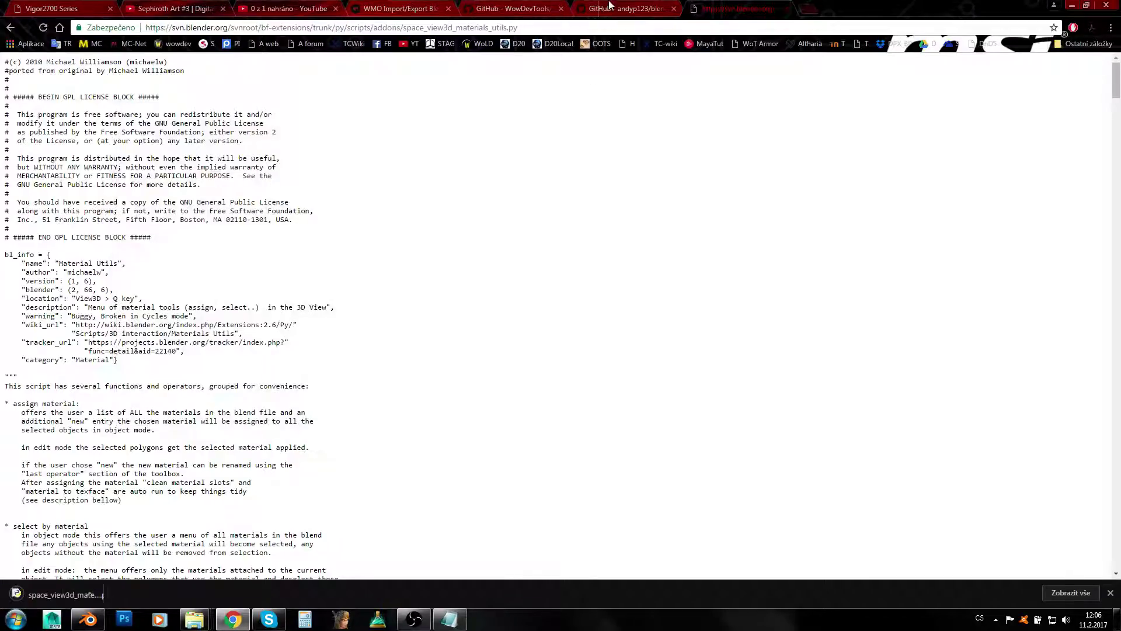
Step: Download ZIPs of the masked smooth normals and Blender-WMO-import-export-scripts repositories
left_click(623, 8)
left_click(800, 243)
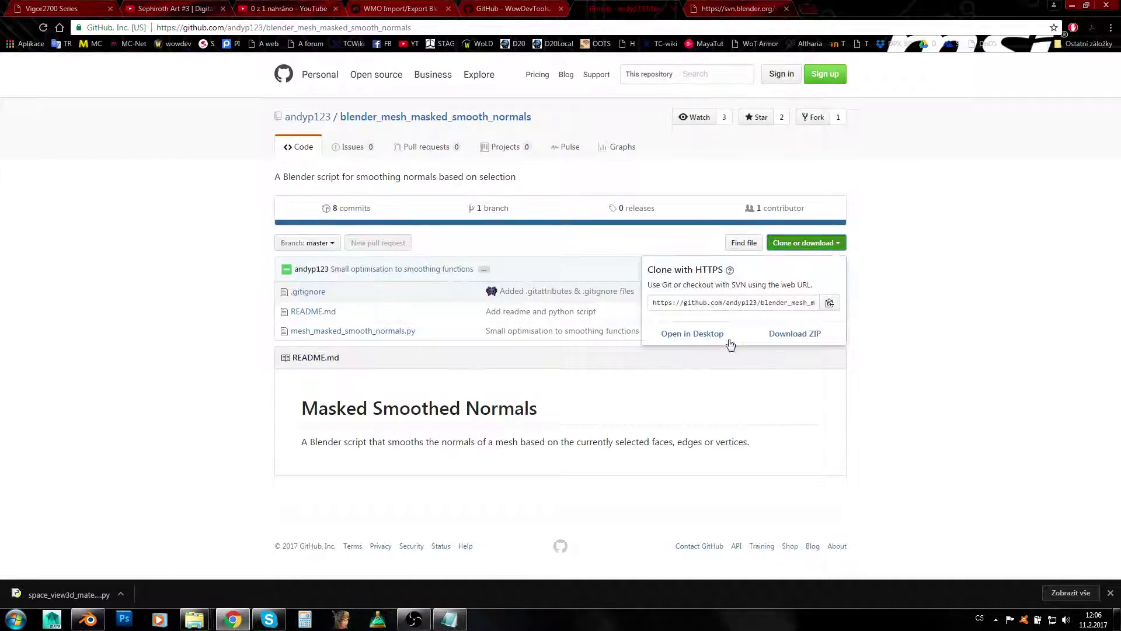
left_click(810, 339)
left_click(508, 6)
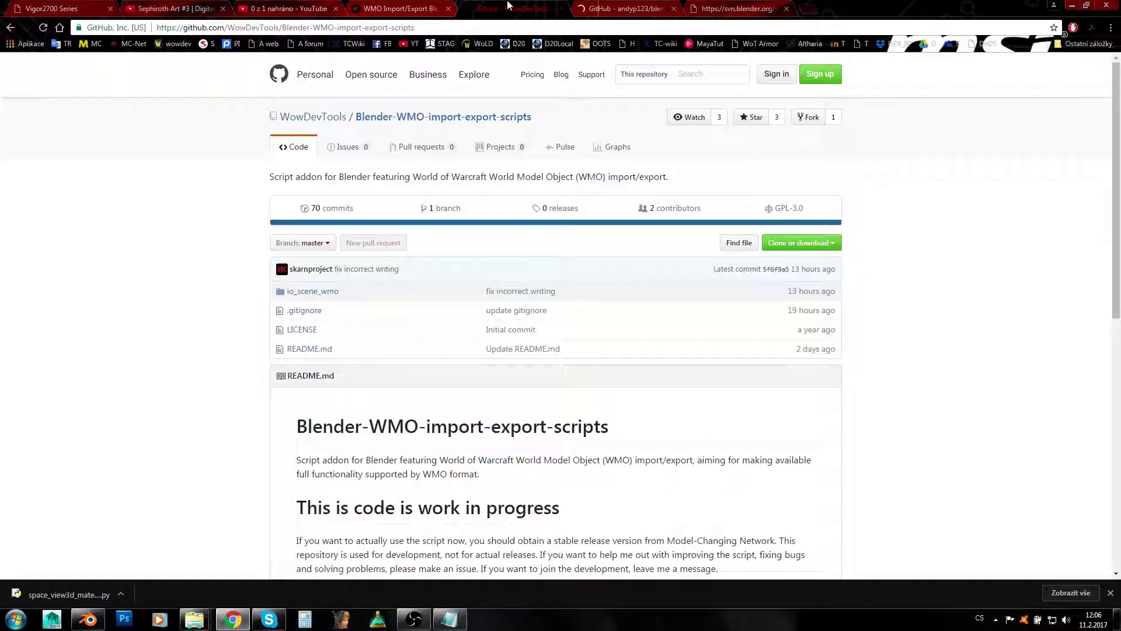
left_click(800, 243)
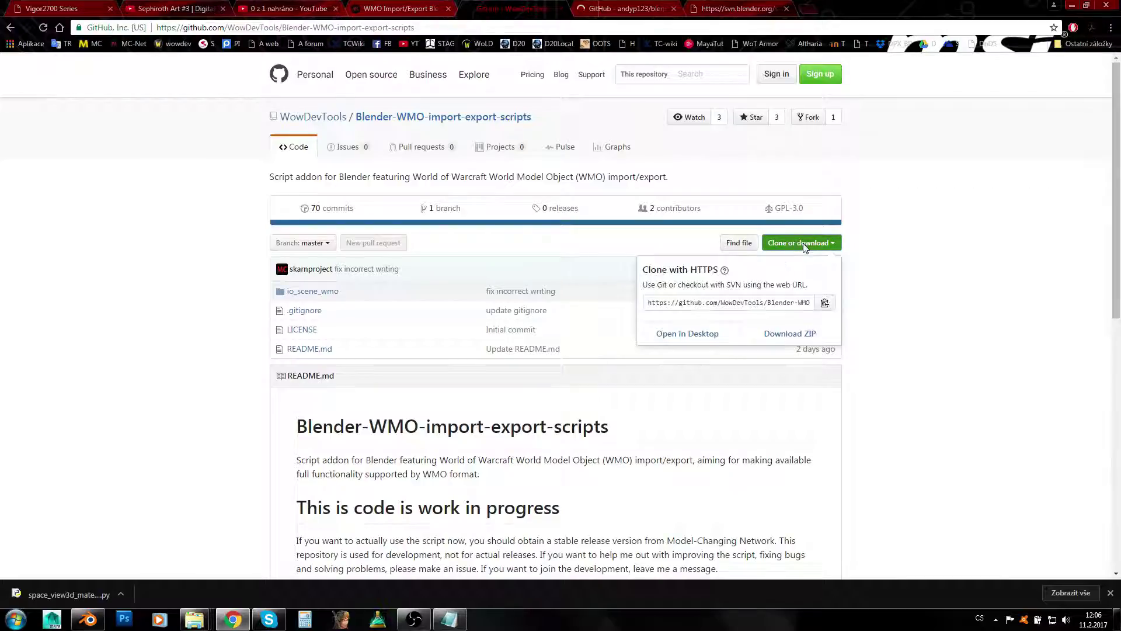
left_click(789, 333)
Step: Open Stažené soubory and extract the masked smooth normals ZIP into its own folder with WinRAR
key("super")
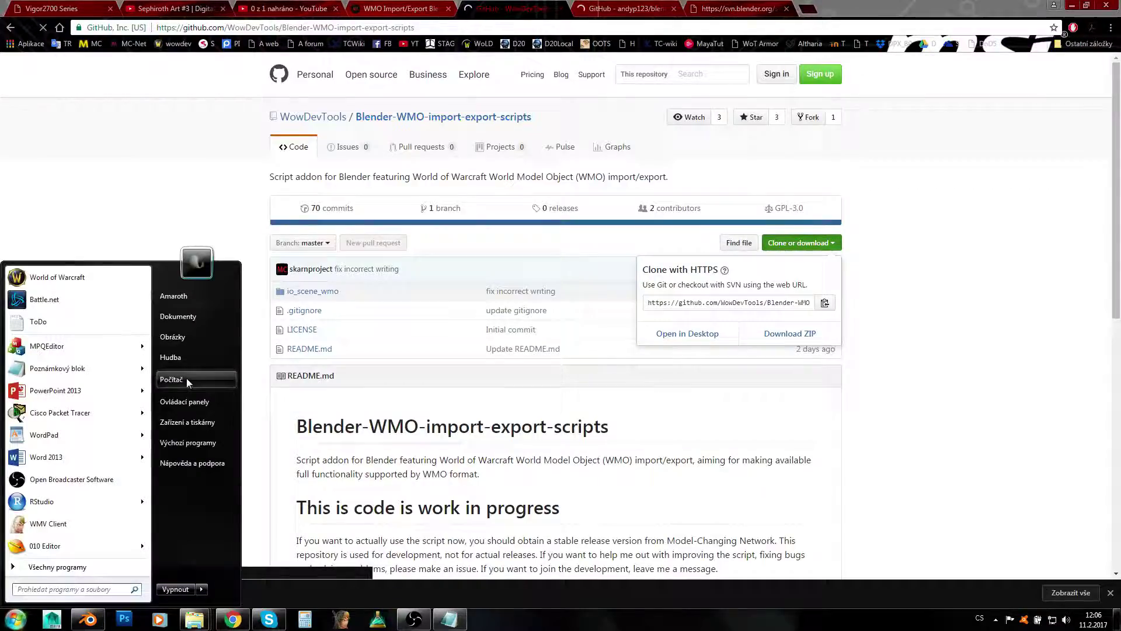
left_click(186, 377)
left_click(516, 262)
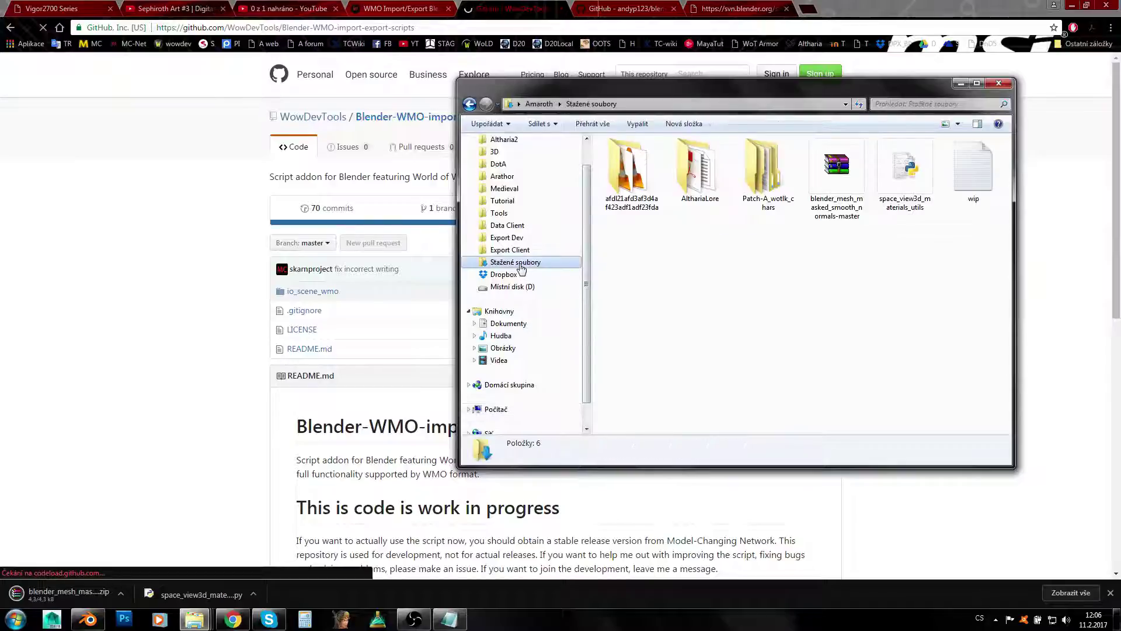
left_click(851, 171)
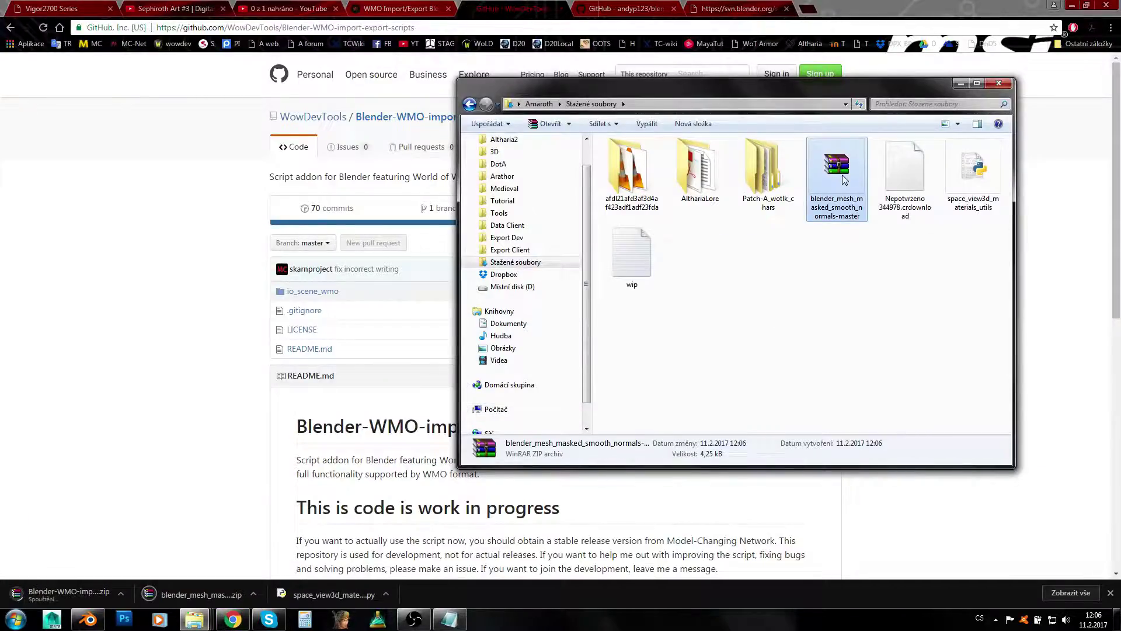
right_click(841, 177)
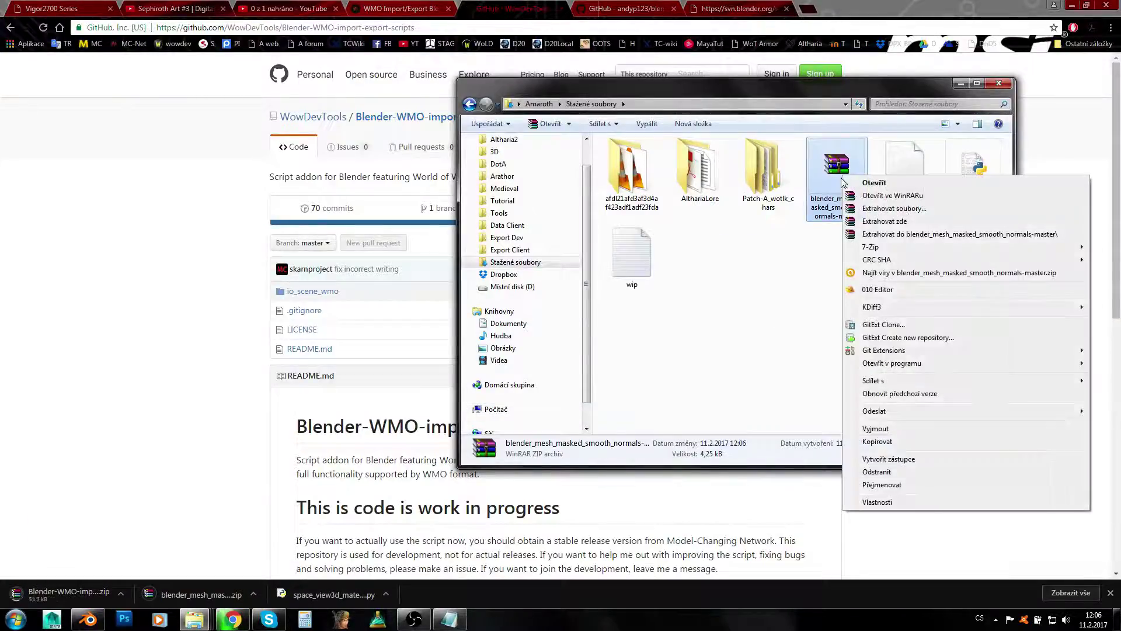
left_click(883, 234)
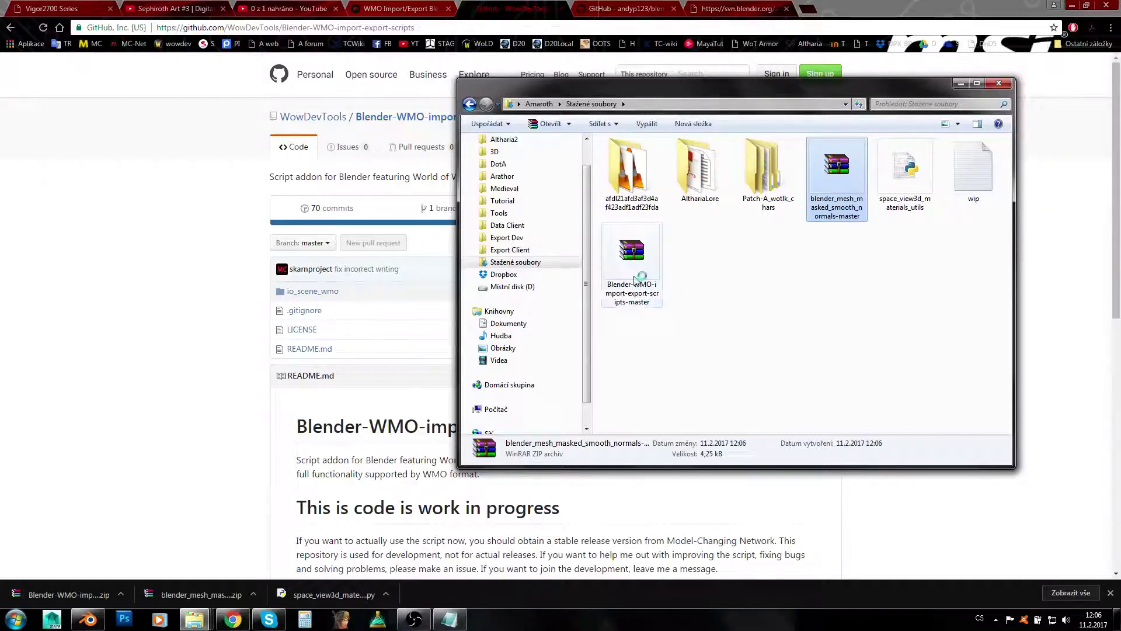
left_click(636, 251)
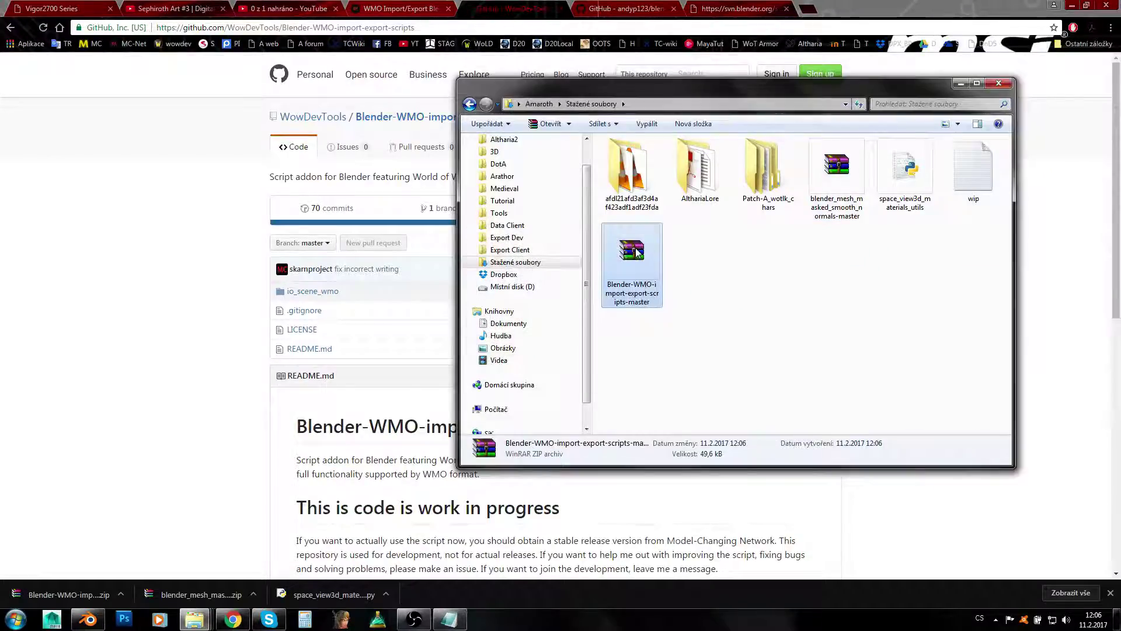
Step: Extract the Blender-WMO-import-export-scripts ZIP into its own folder
right_click(637, 257)
left_click(973, 170)
right_click(973, 170)
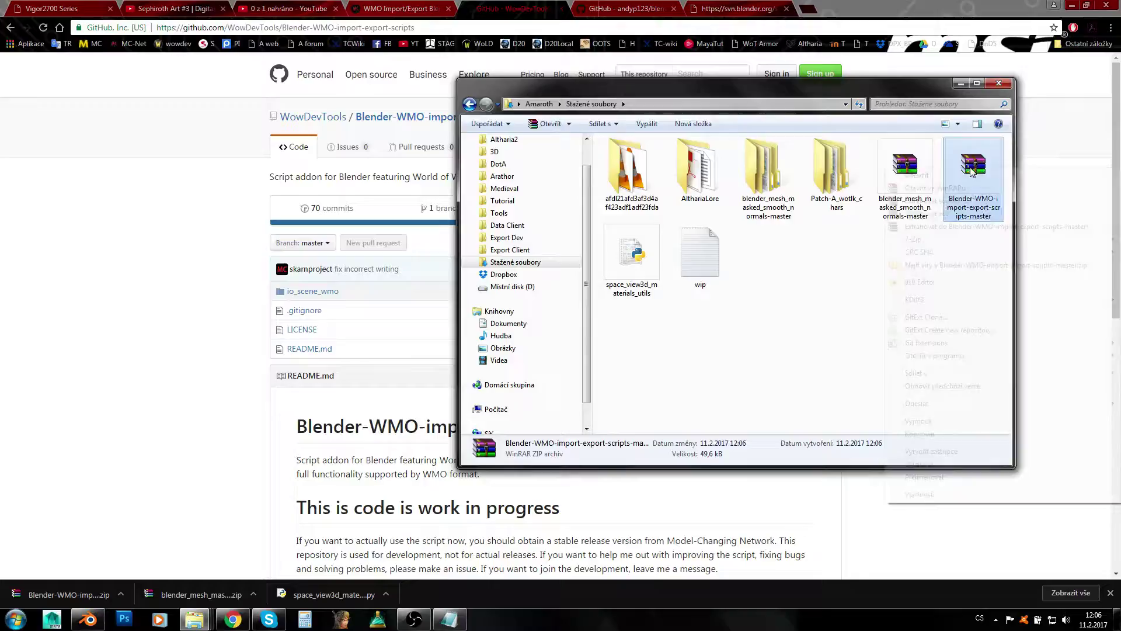
left_click(959, 227)
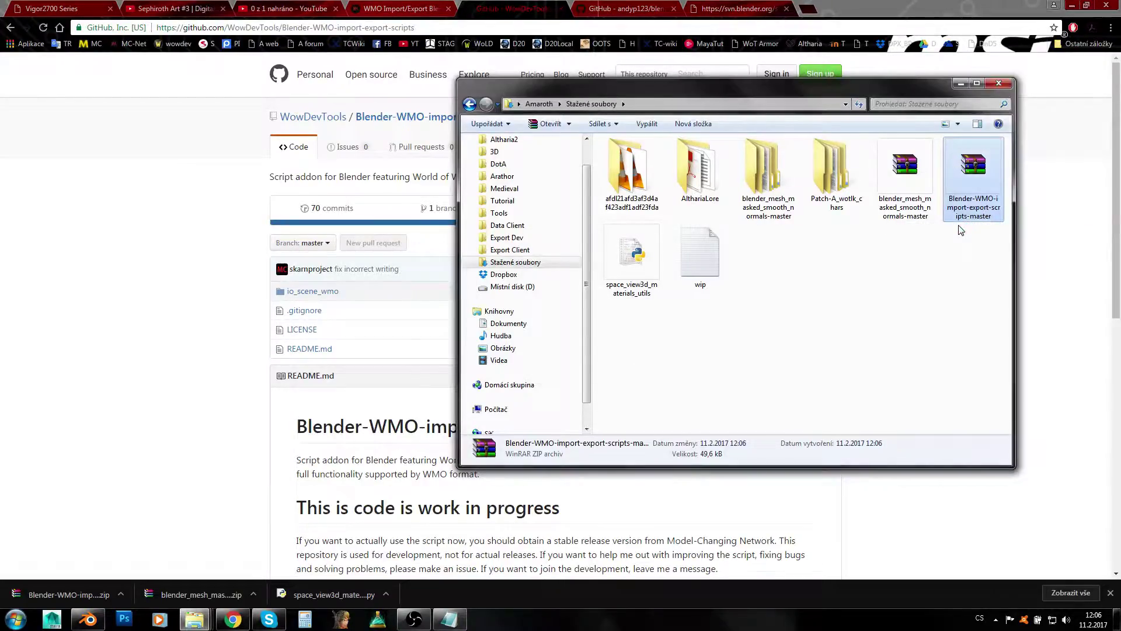
Step: Move mesh_masked_smooth_normals.py out of the extracted folder into Stažené soubory
double_click(770, 168)
double_click(659, 159)
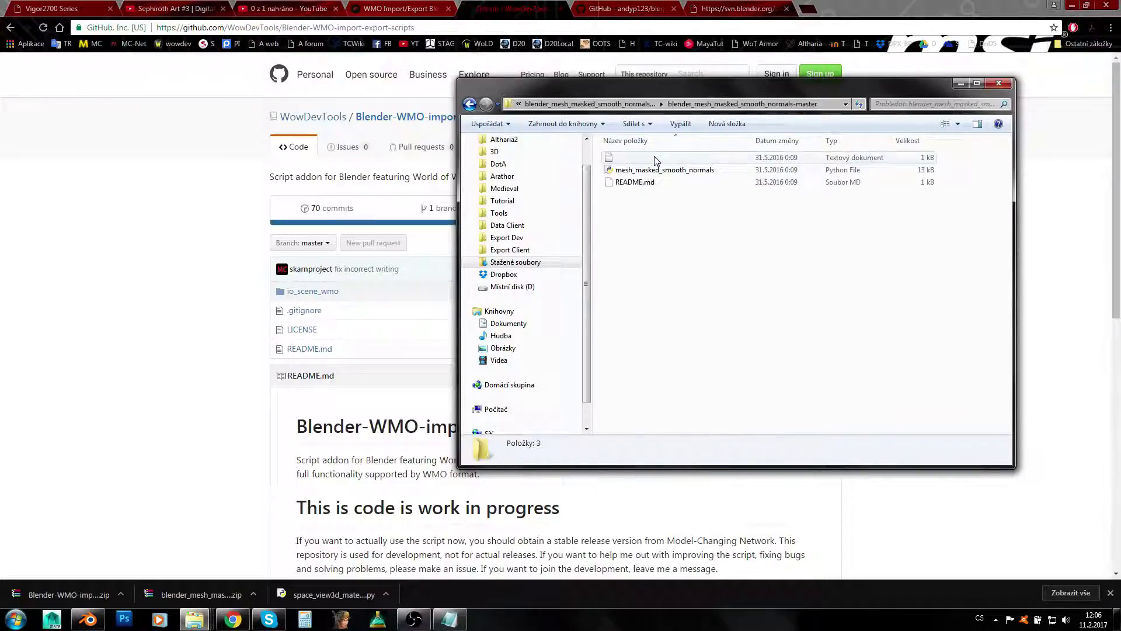
left_click(657, 170)
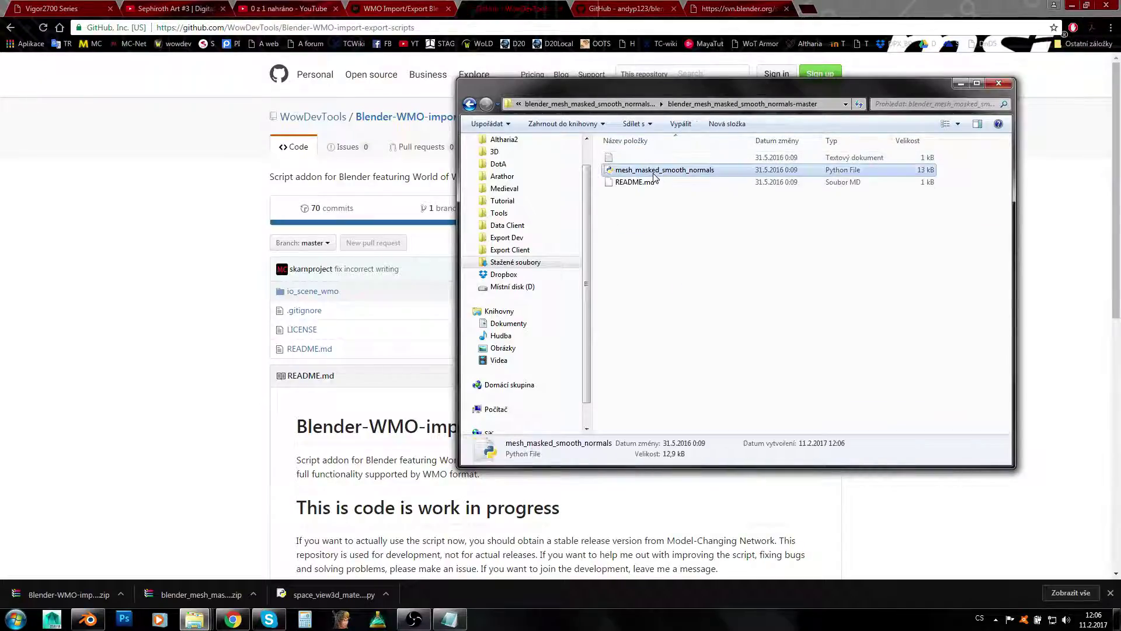
left_click(635, 104)
left_click(595, 105)
left_click(845, 300)
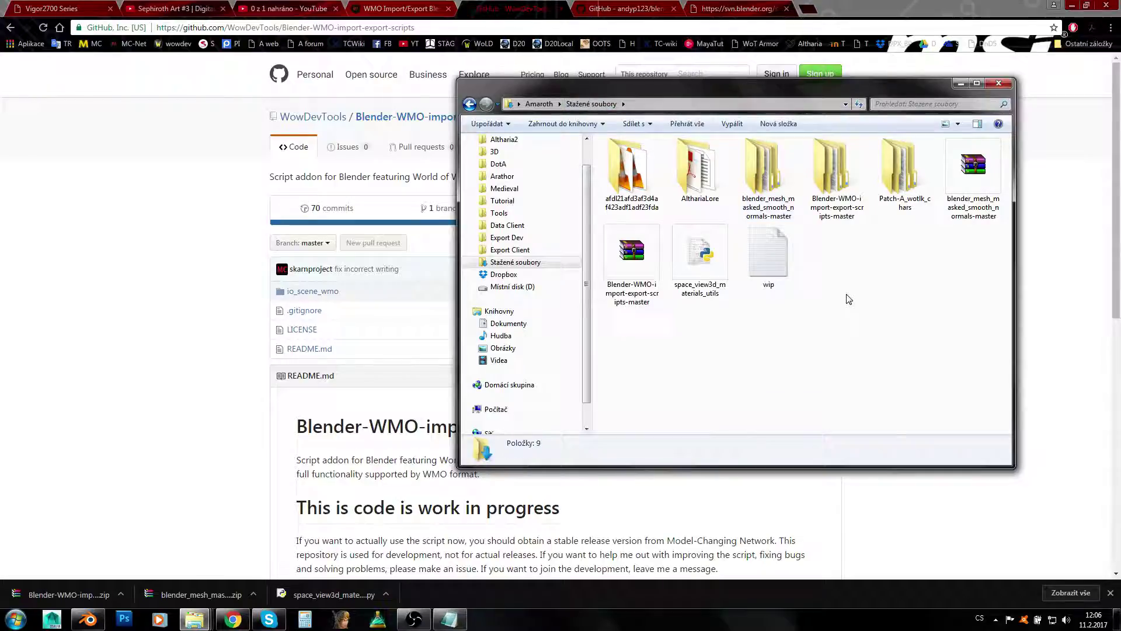
key("ctrl+v")
left_click_drag(689, 329, 794, 228)
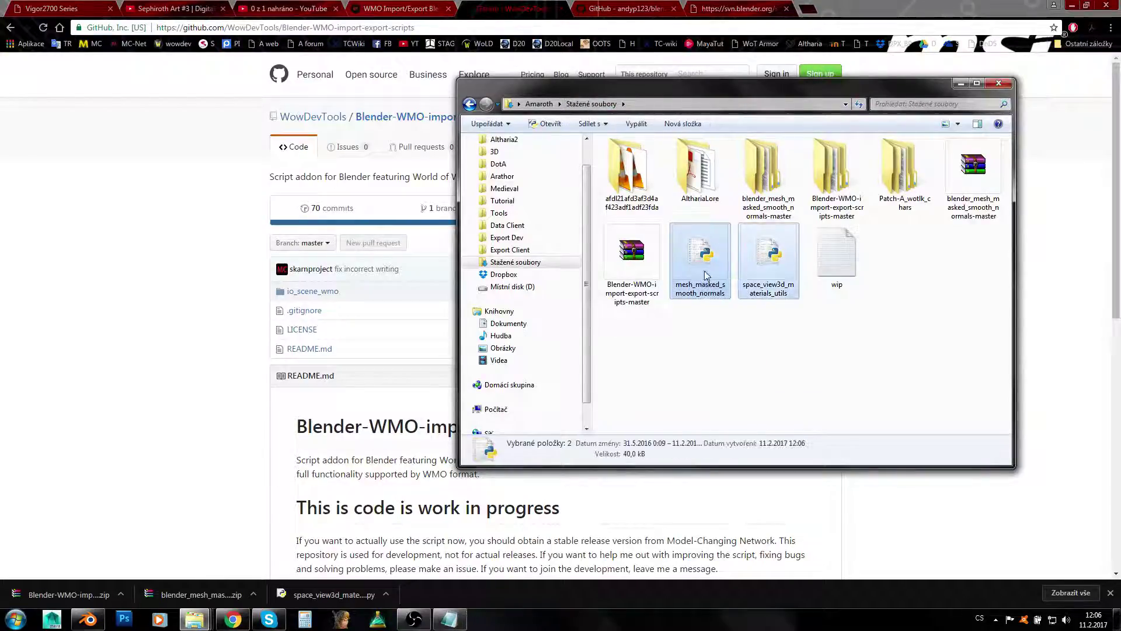
Step: Move the io_scene_wmo folder out of the extracted Blender-WMO folder into Stažené soubory
double_click(835, 172)
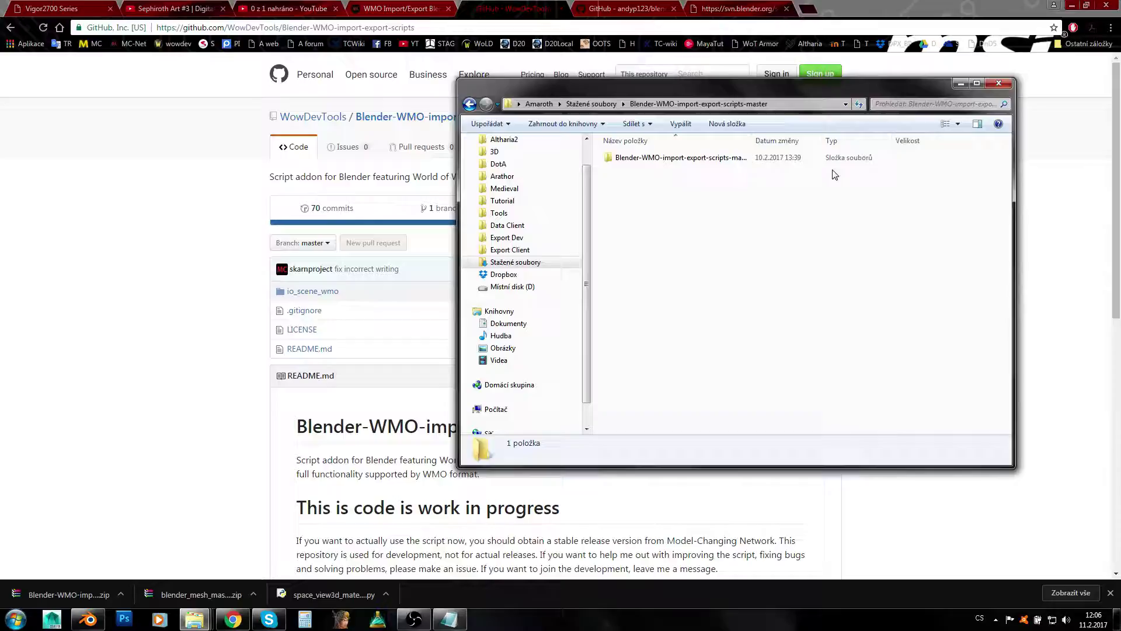
double_click(669, 165)
left_click(653, 160)
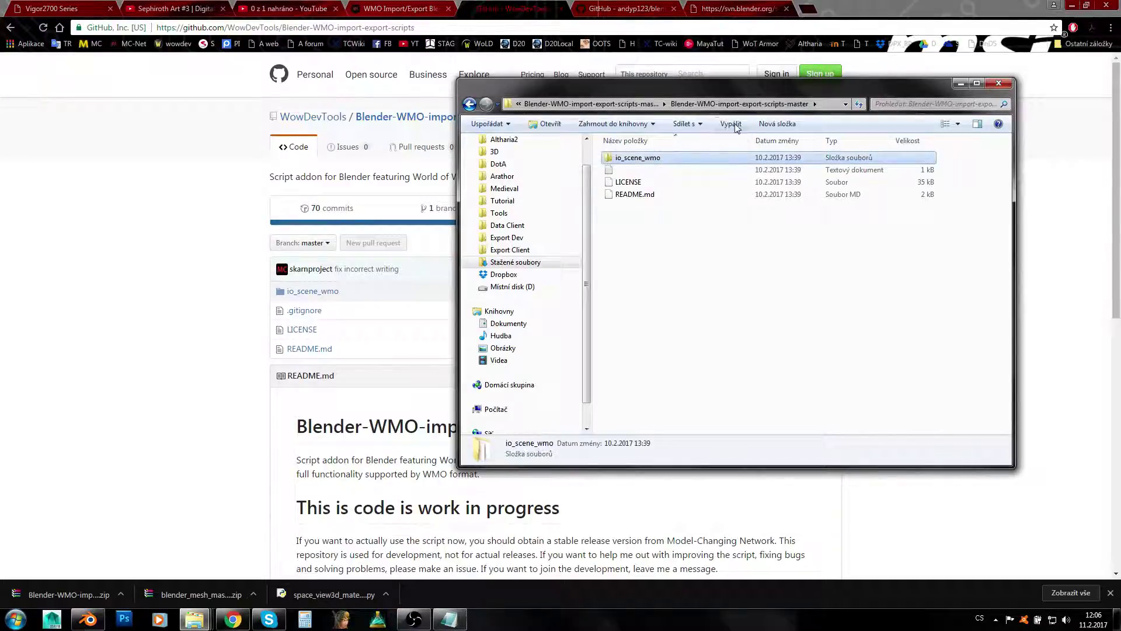
left_click(632, 104)
key("BackSpace")
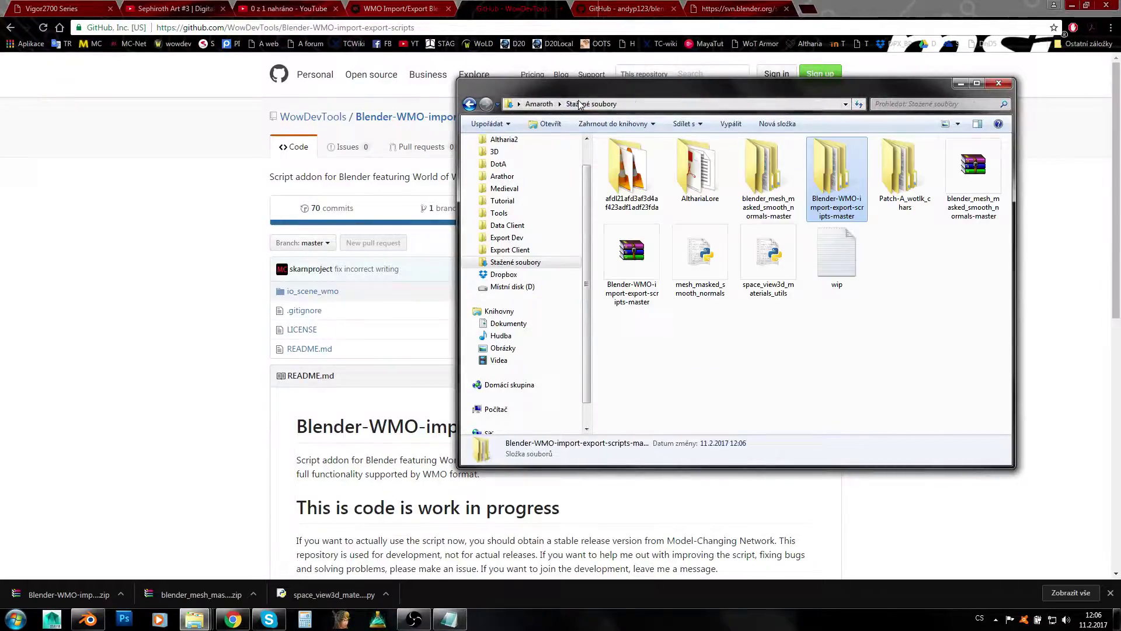
key("ctrl+v")
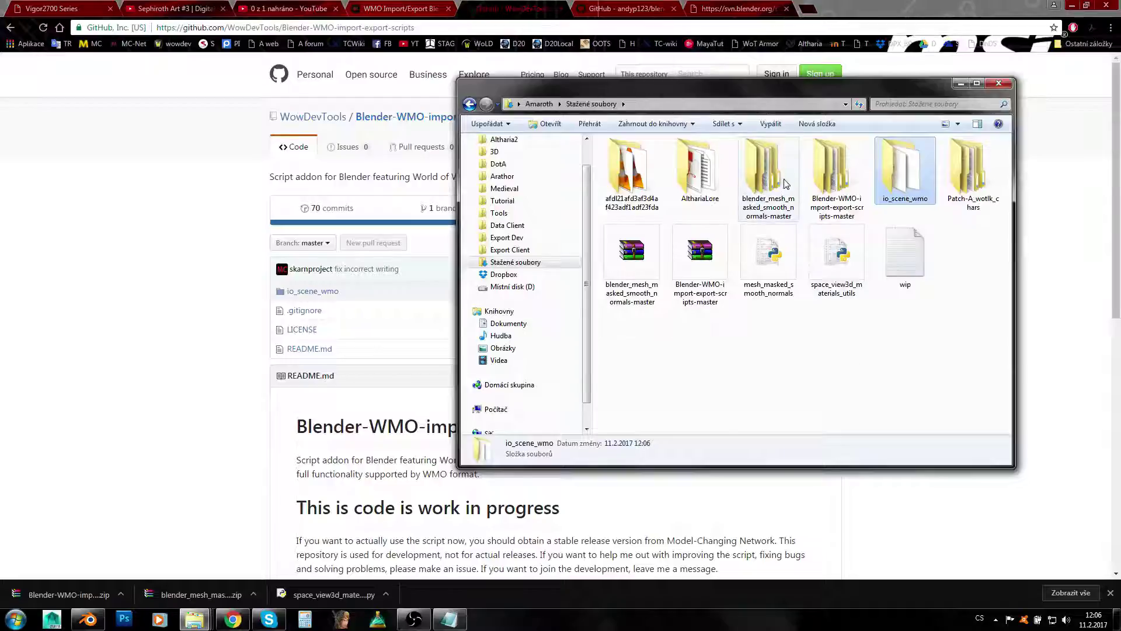
Step: Delete both extracted master folders and both ZIP archives
left_click(769, 169)
left_click(831, 178, "ctrl")
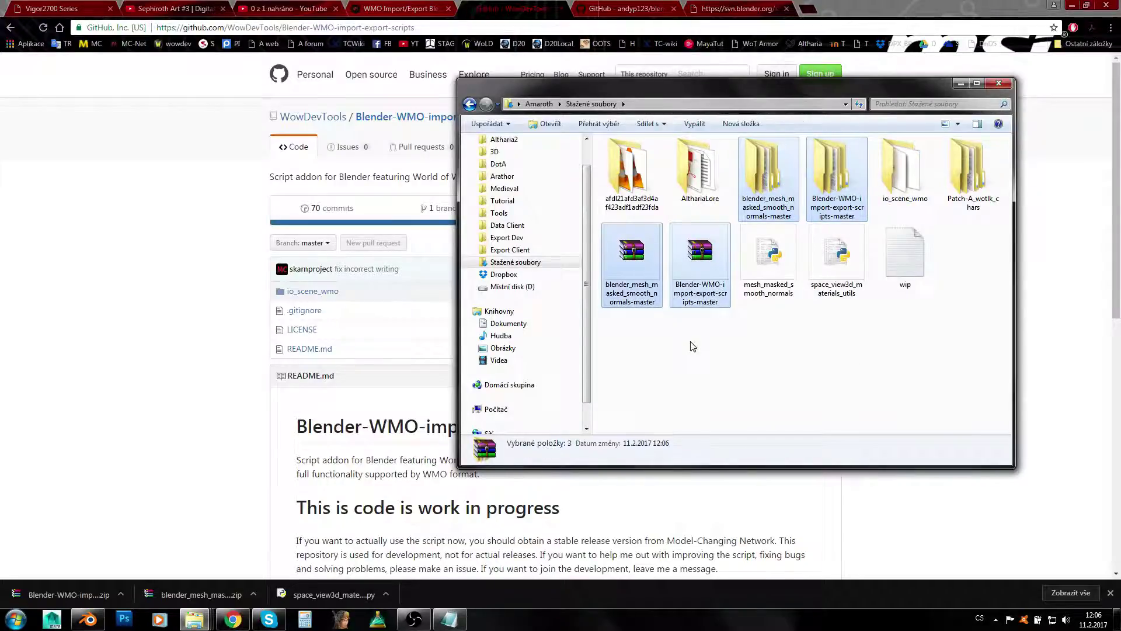
key("Delete")
key("Return")
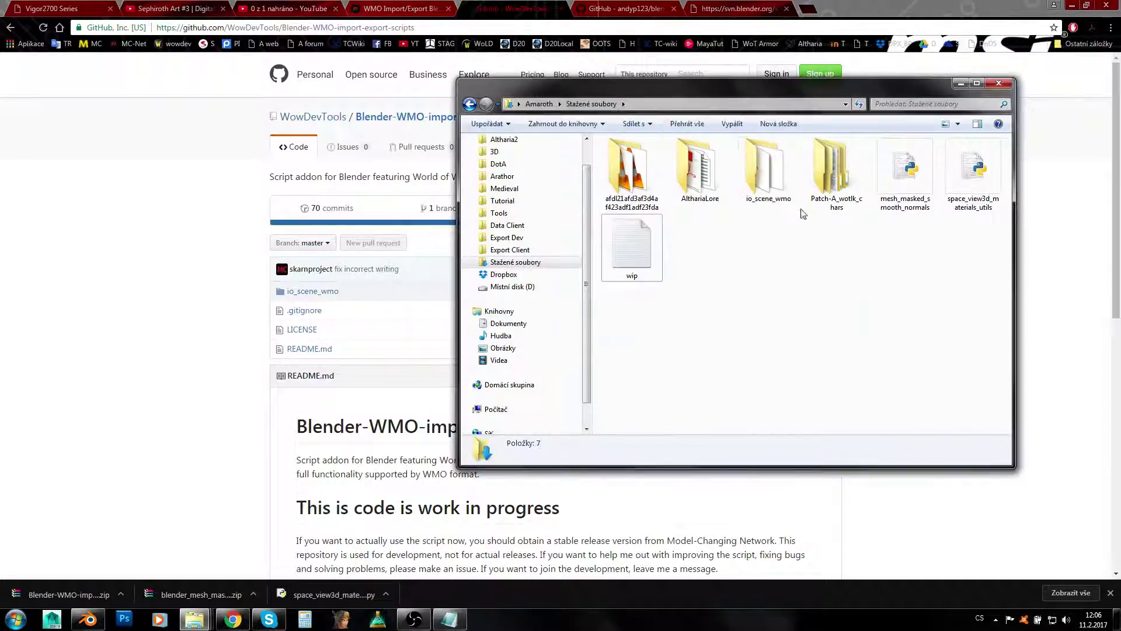
left_click(758, 169)
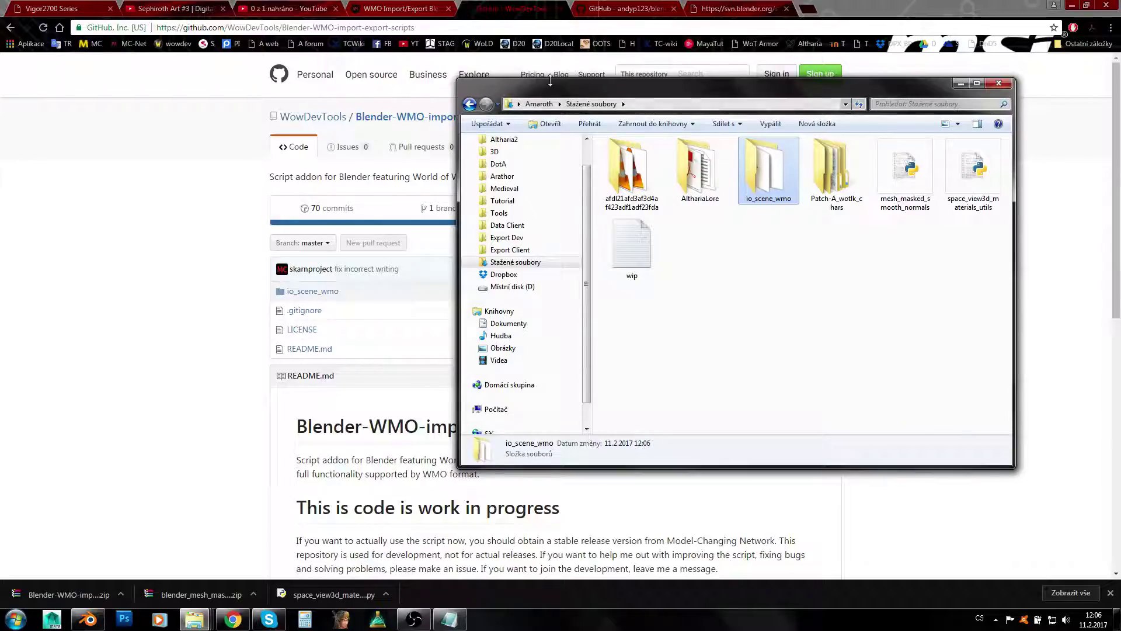
Step: Select the three add-on items in Downloads and bring up the other Explorer window
left_click(917, 188, "ctrl")
left_click(973, 175, "ctrl")
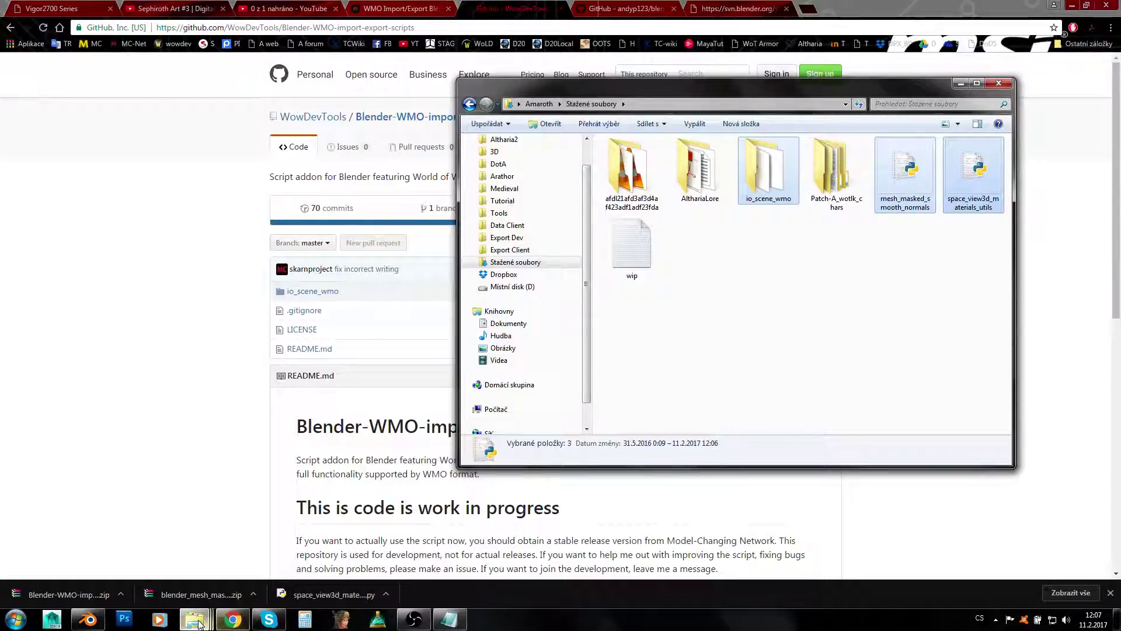
mouse_move(194, 619)
left_click(432, 549)
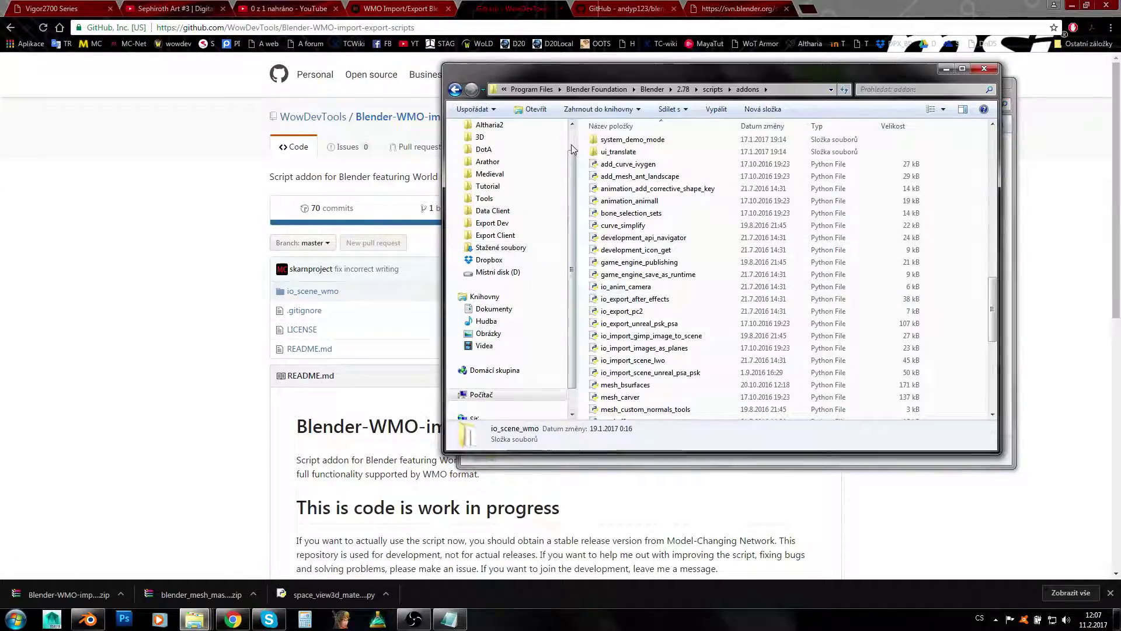
Step: Browse to C:\Program Files\Blender Foundation\Blender\2.78\scripts\addons
left_click(532, 89)
left_click(489, 259)
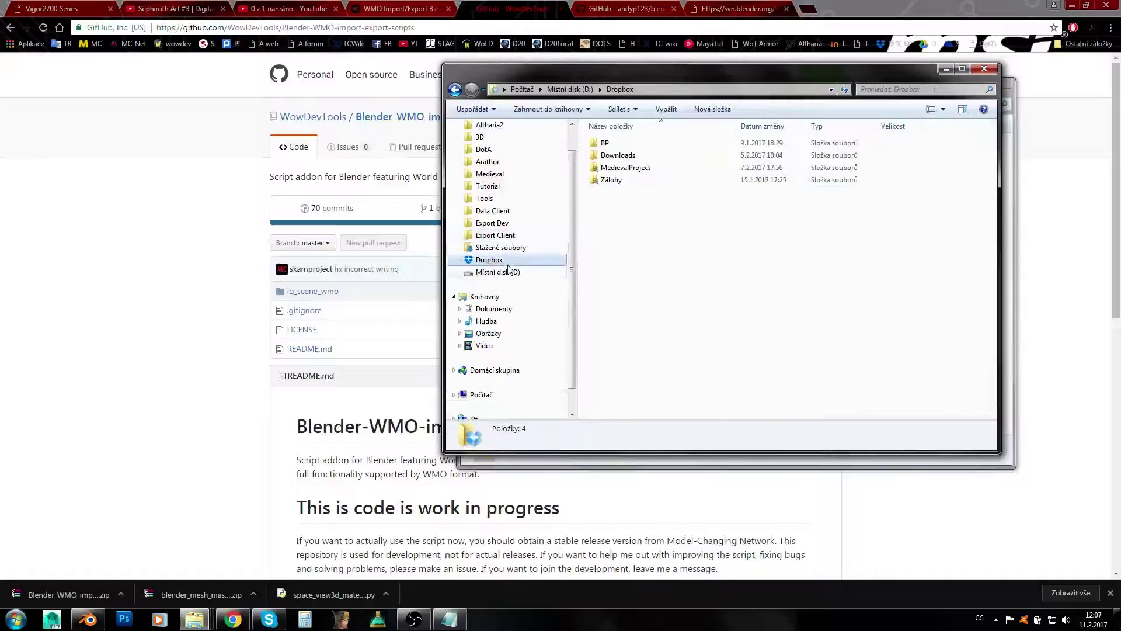
left_click(498, 272)
left_click(519, 89)
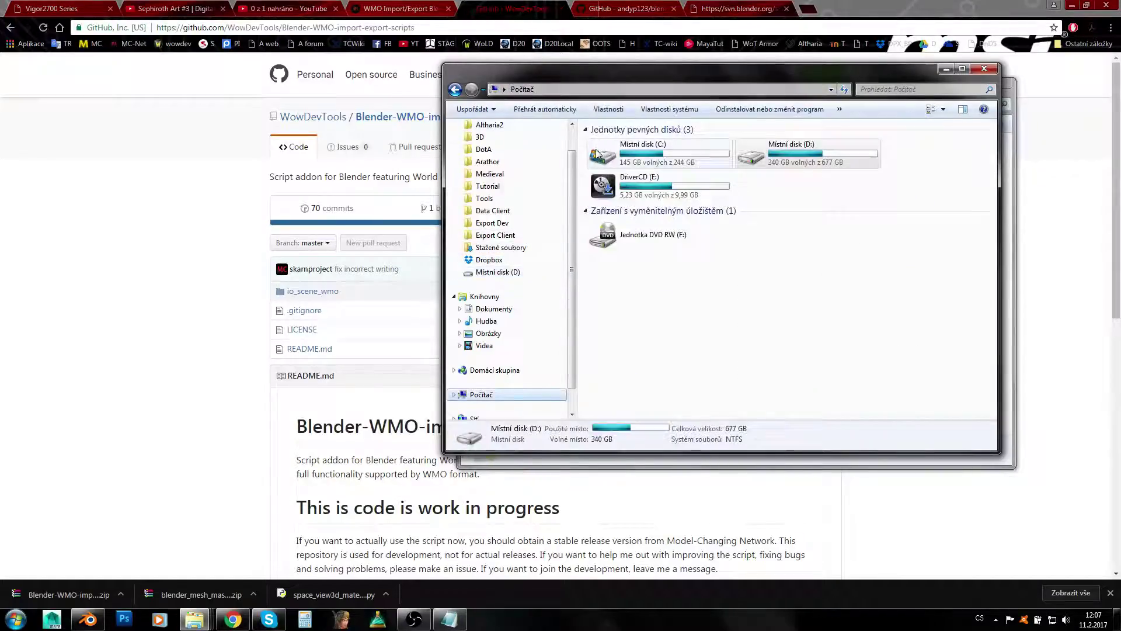
double_click(613, 163)
double_click(622, 204)
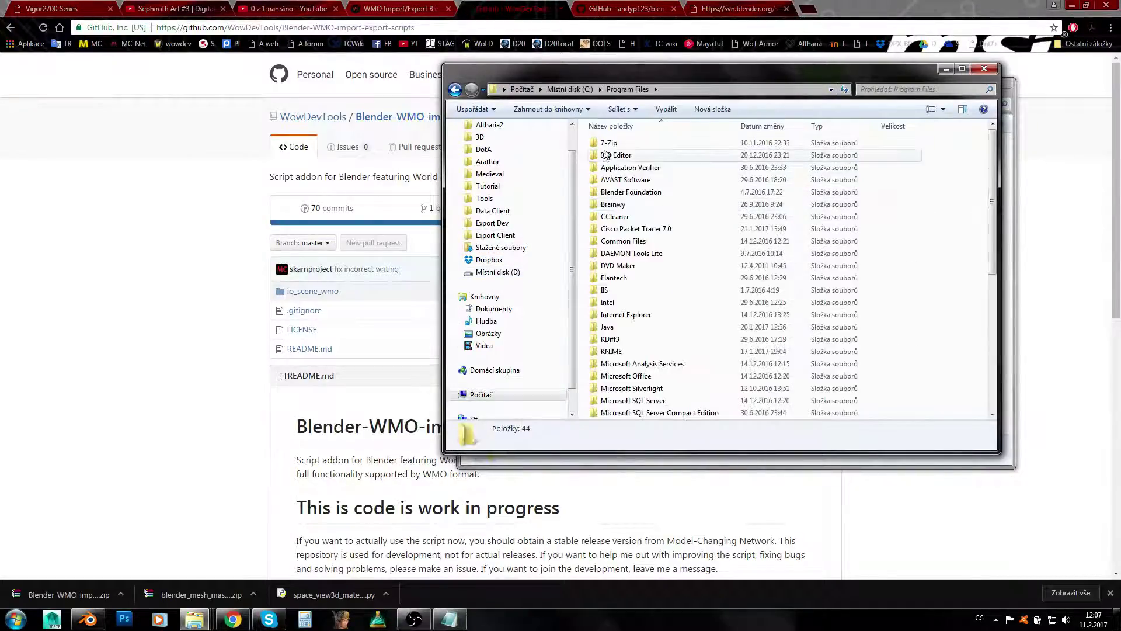
double_click(636, 192)
double_click(613, 143)
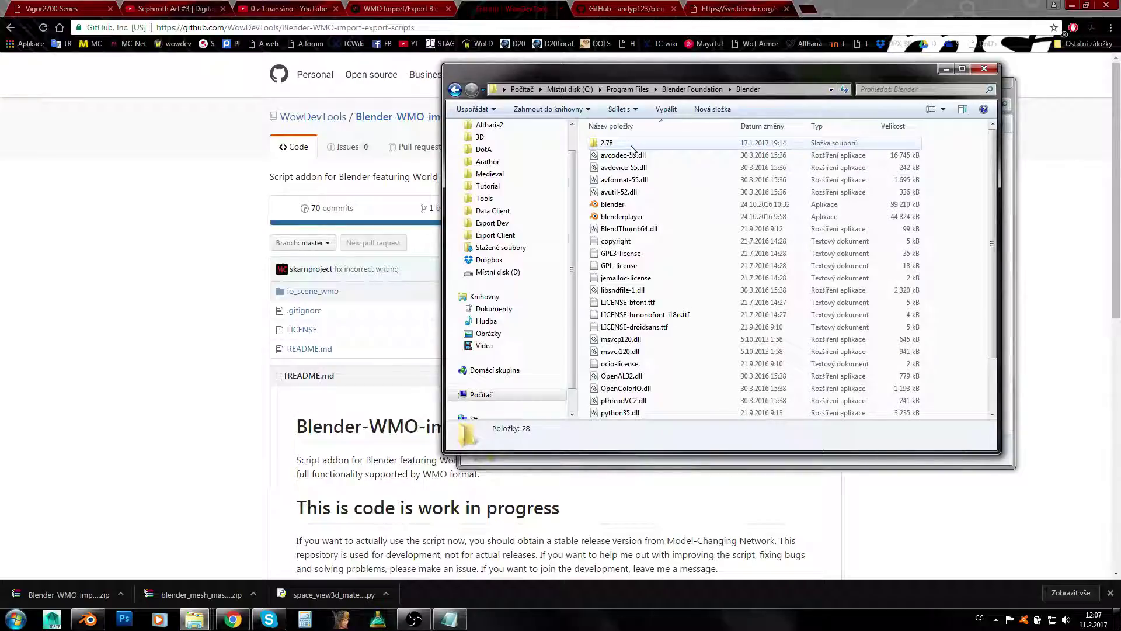
double_click(629, 145)
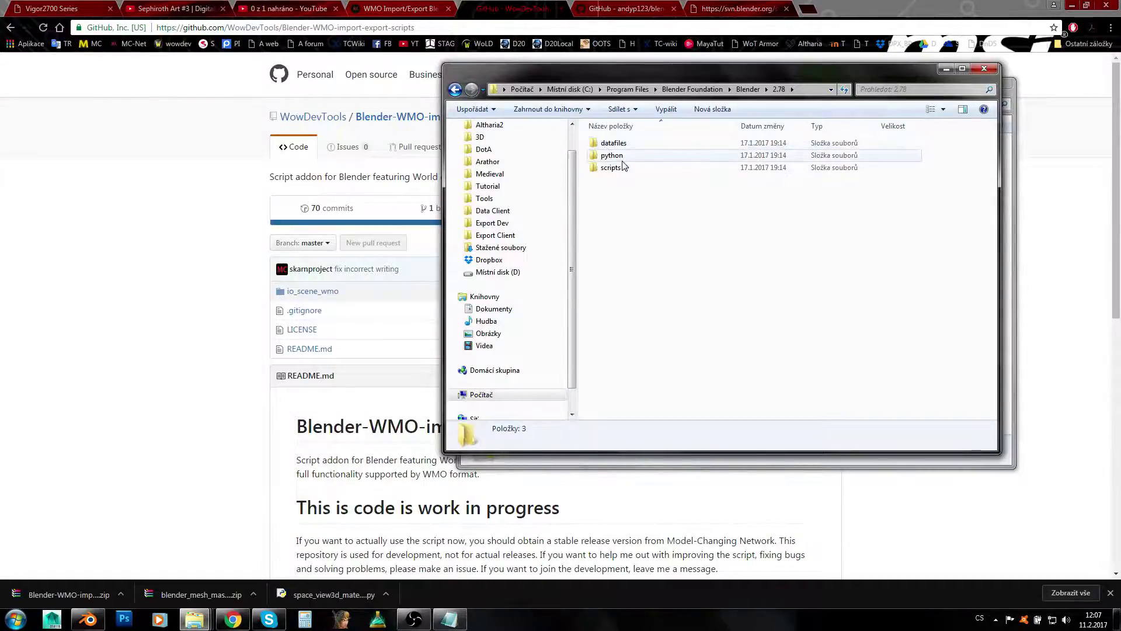
double_click(617, 169)
double_click(612, 143)
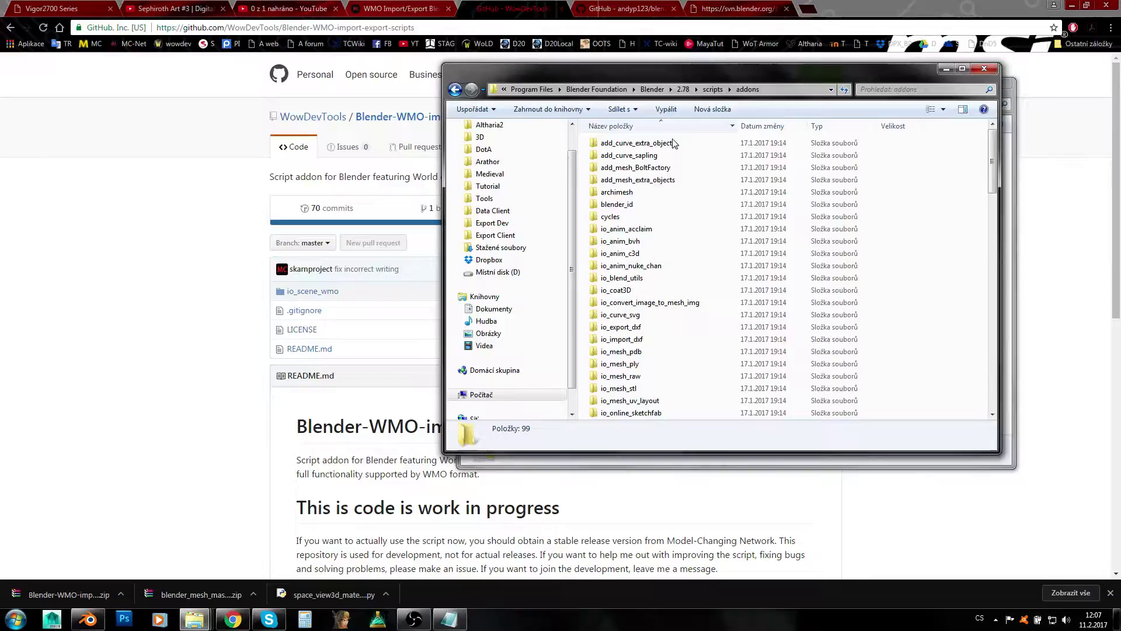
Step: Reveal and select the full addons folder path in the address bar
left_click(765, 89)
left_click(783, 93)
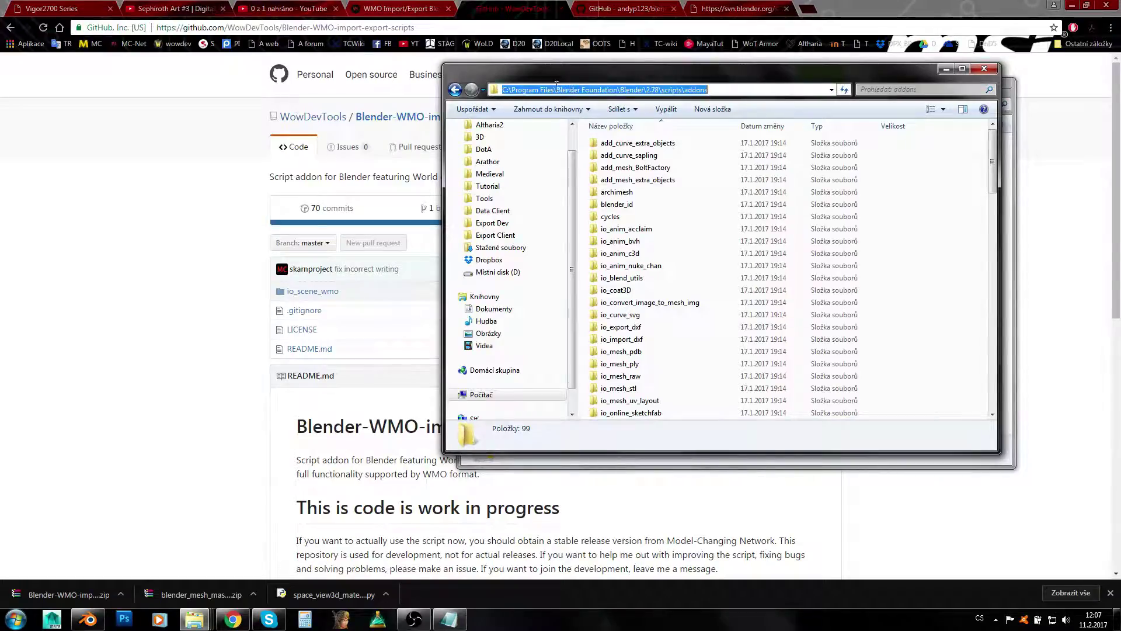
left_click(556, 87)
left_click_drag(714, 88, 501, 80)
left_click(722, 89)
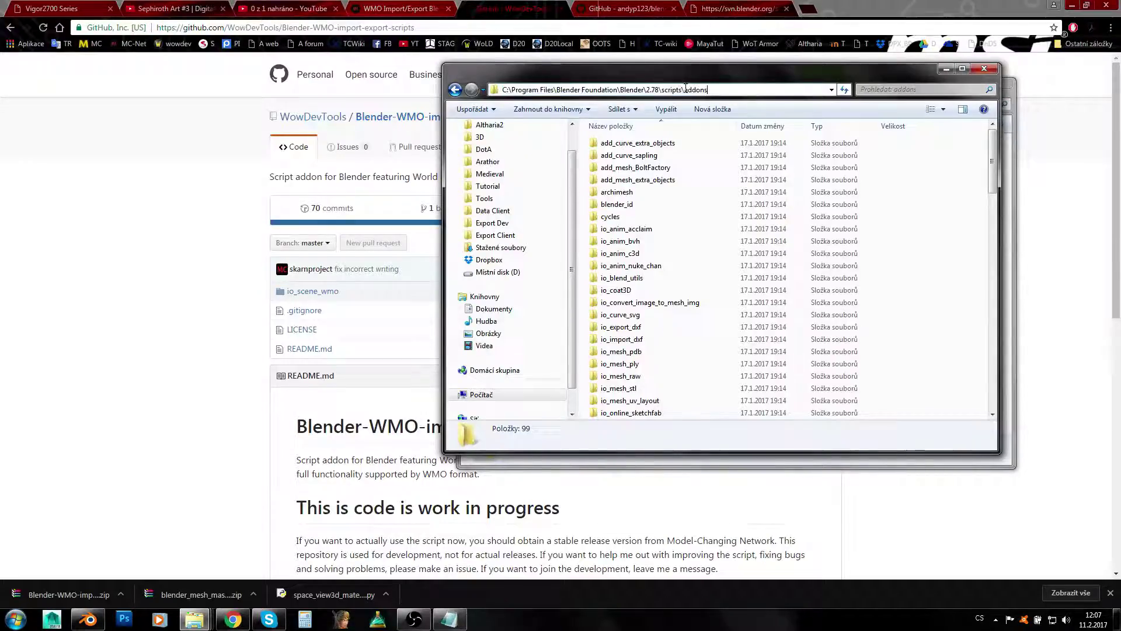
Step: Select io_scene_wmo, mesh_masked_smooth_normals and space_view3d_materials_utils in the Downloads window
left_click(619, 192)
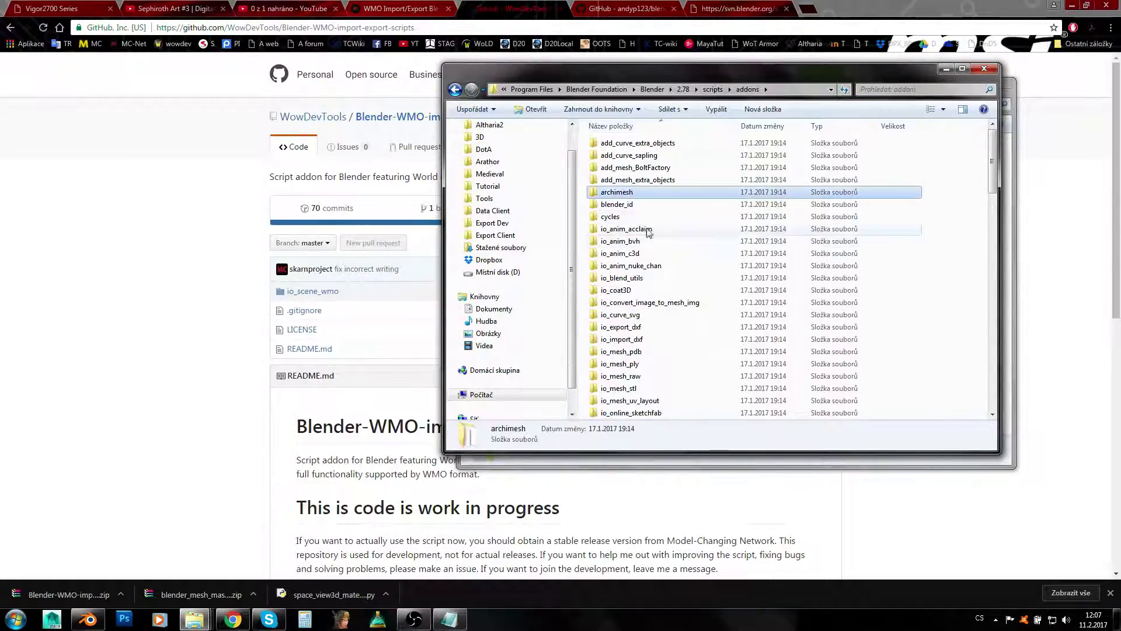
left_click(194, 619)
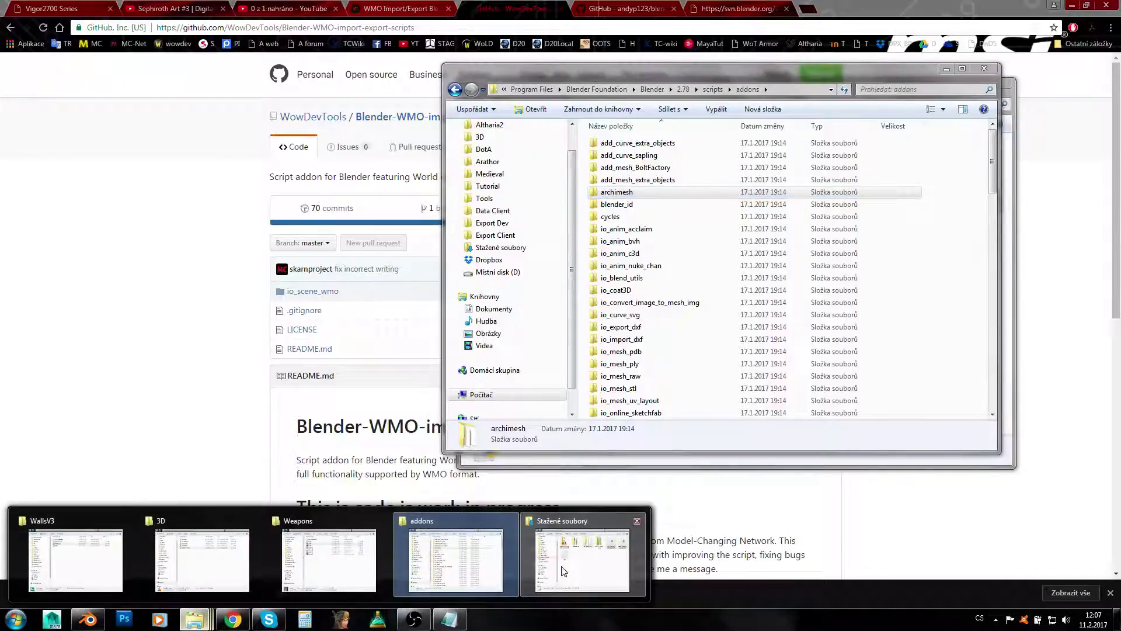
left_click(561, 585)
left_click_drag(671, 83, 210, 107)
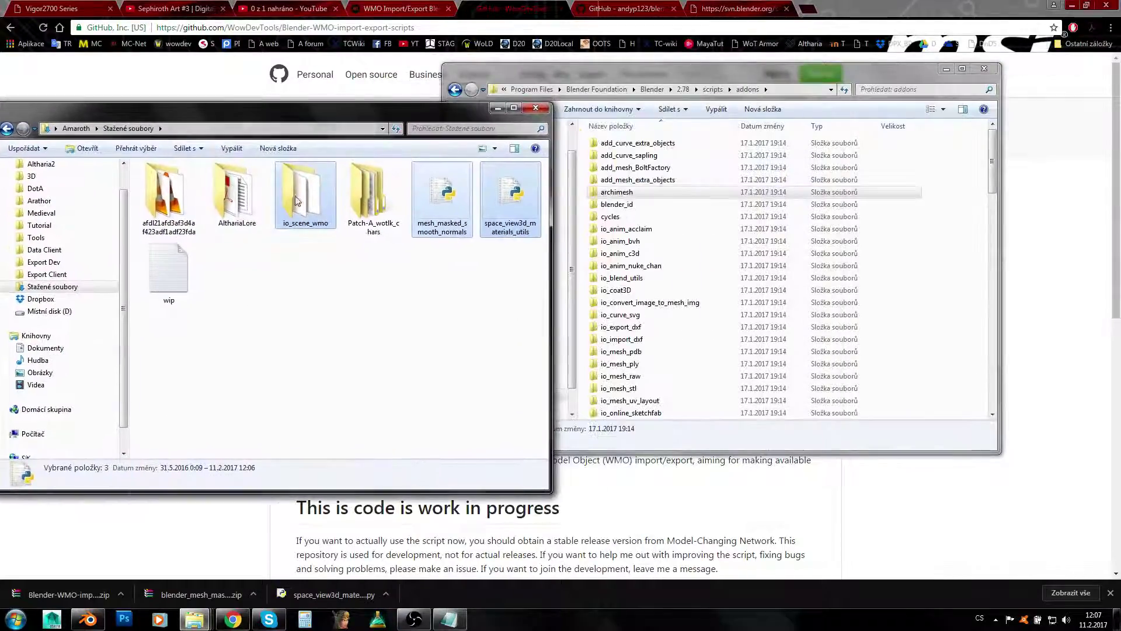
left_click(309, 200)
left_click(443, 196, "ctrl")
left_click(512, 199, "ctrl")
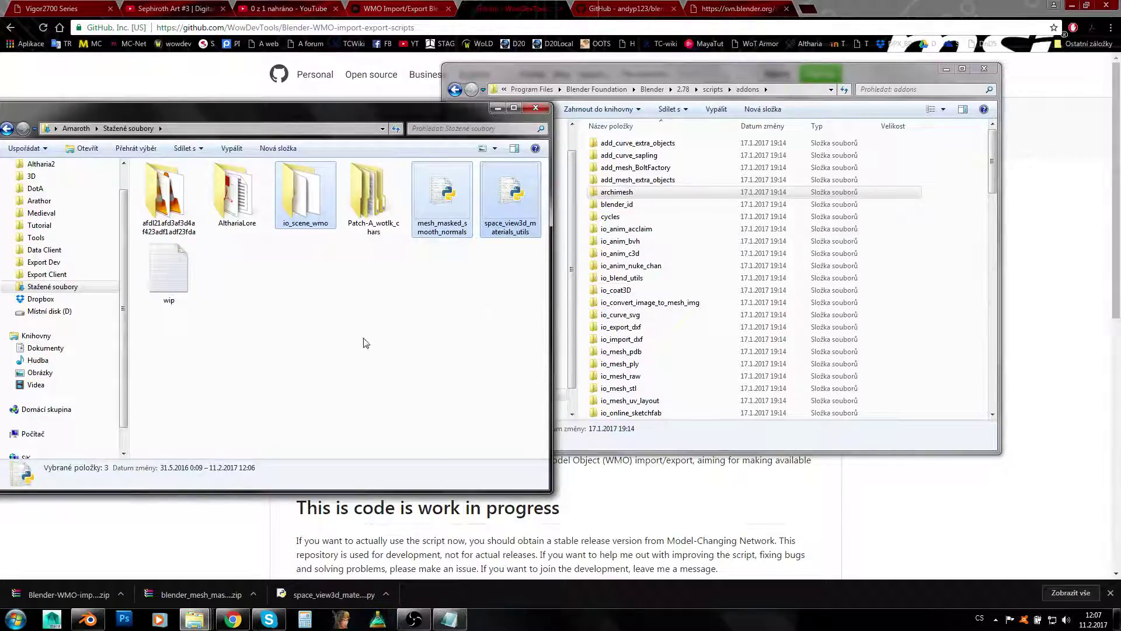
Step: Delete the three selected files from Downloads, close the window and return to Blender
left_click(664, 71)
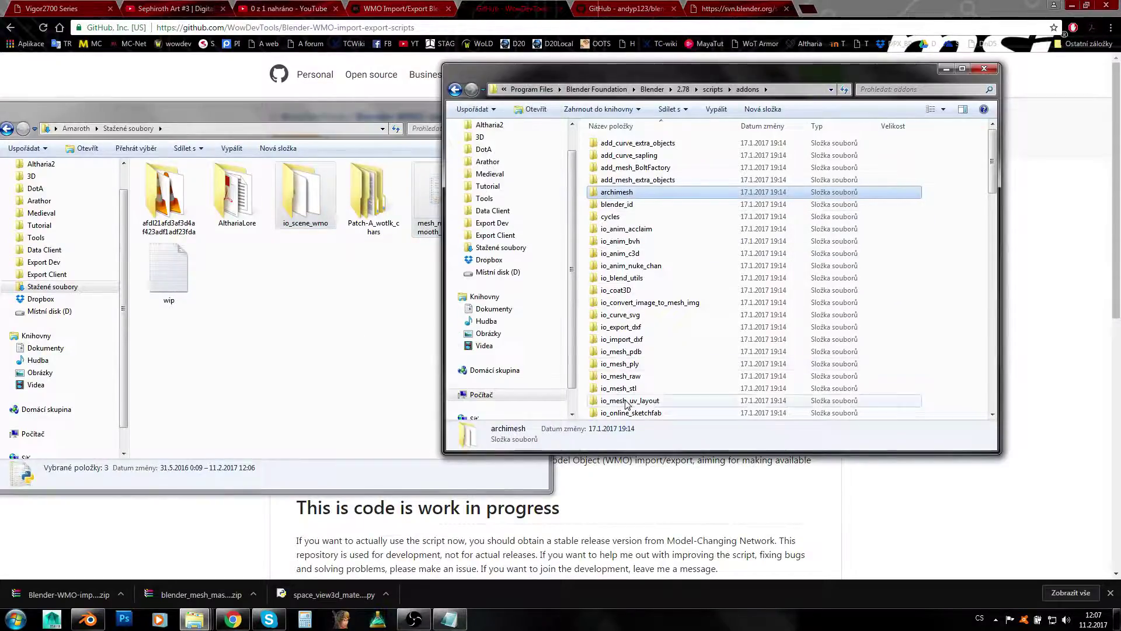
left_click(371, 111)
key("Delete")
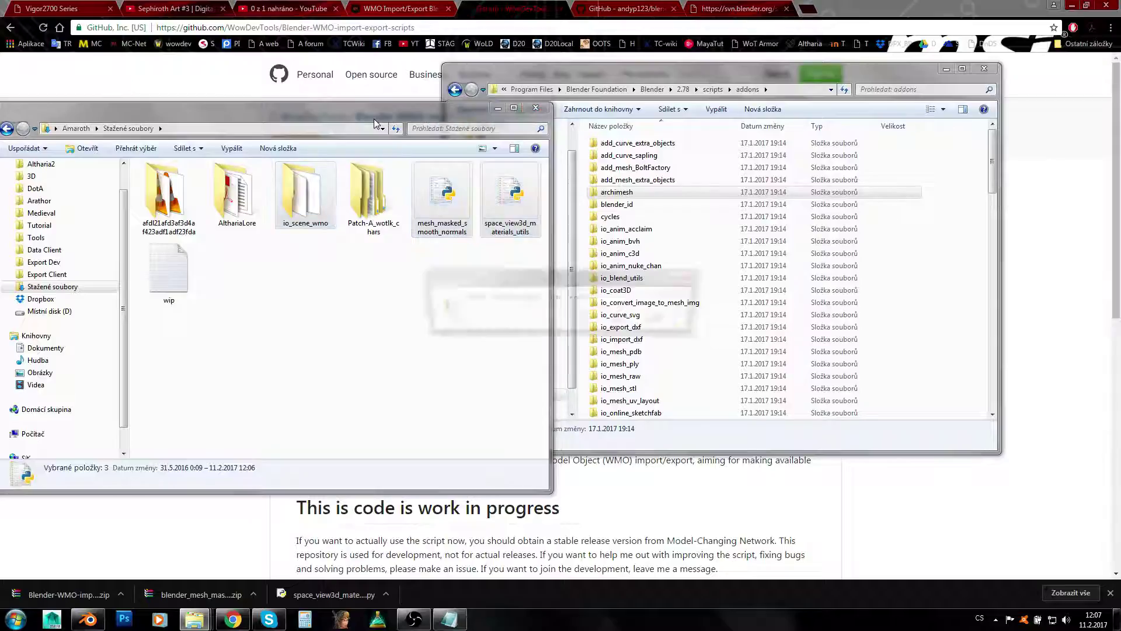
key("Return")
left_click(535, 107)
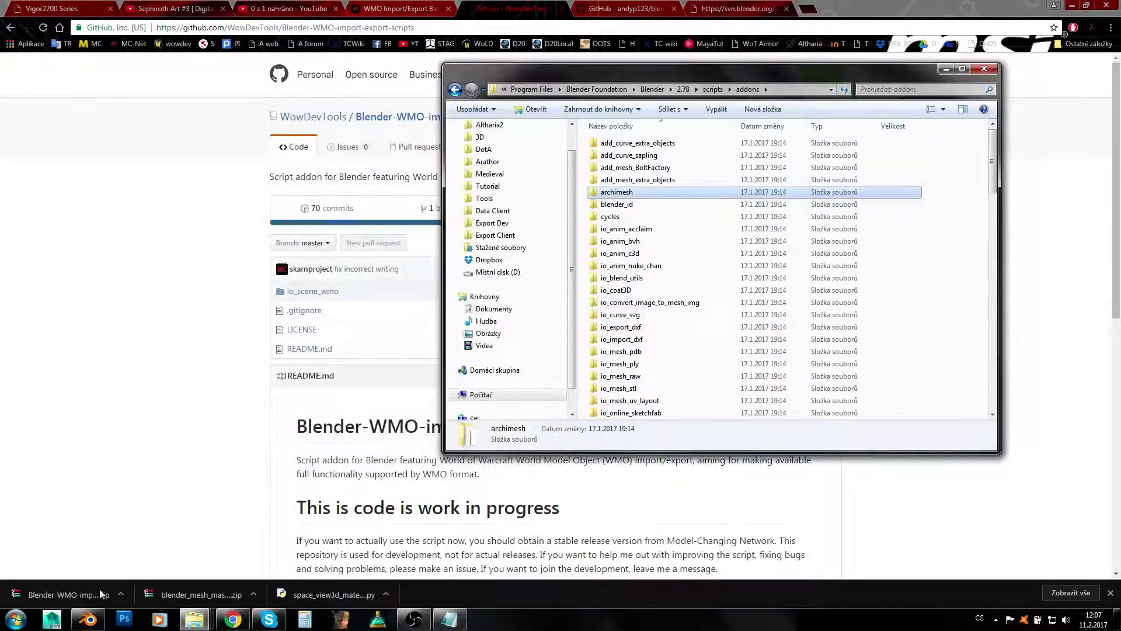
left_click(89, 619)
left_click(315, 233)
left_click(34, 21)
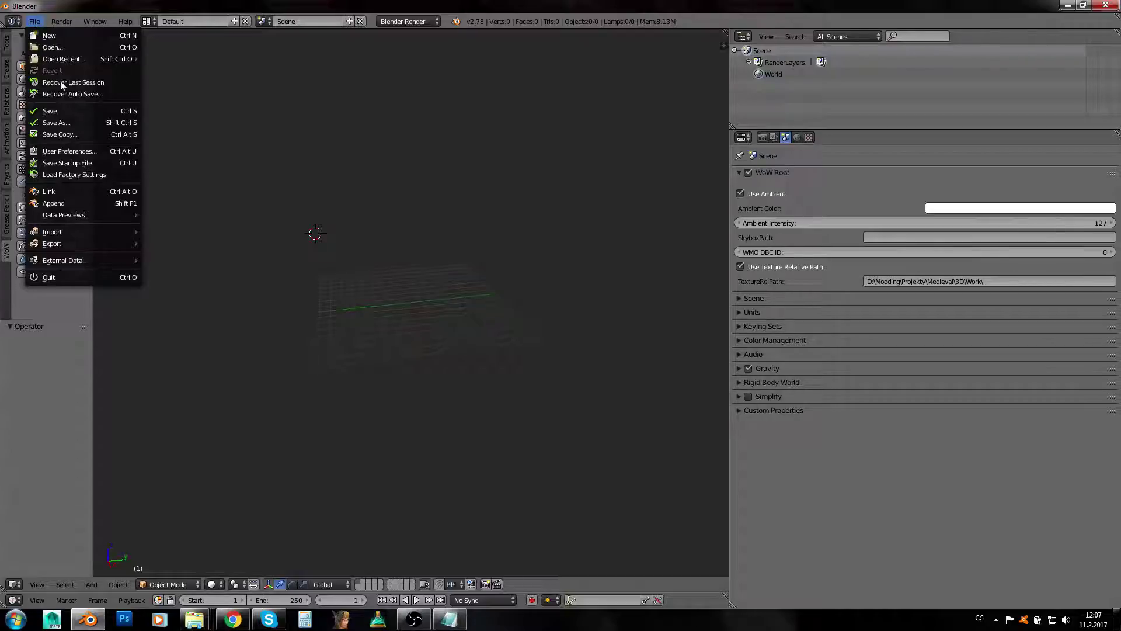
Step: Open the Add-ons preferences and search 'WMO' to confirm the WoW WMO add-on is enabled
left_click(83, 151)
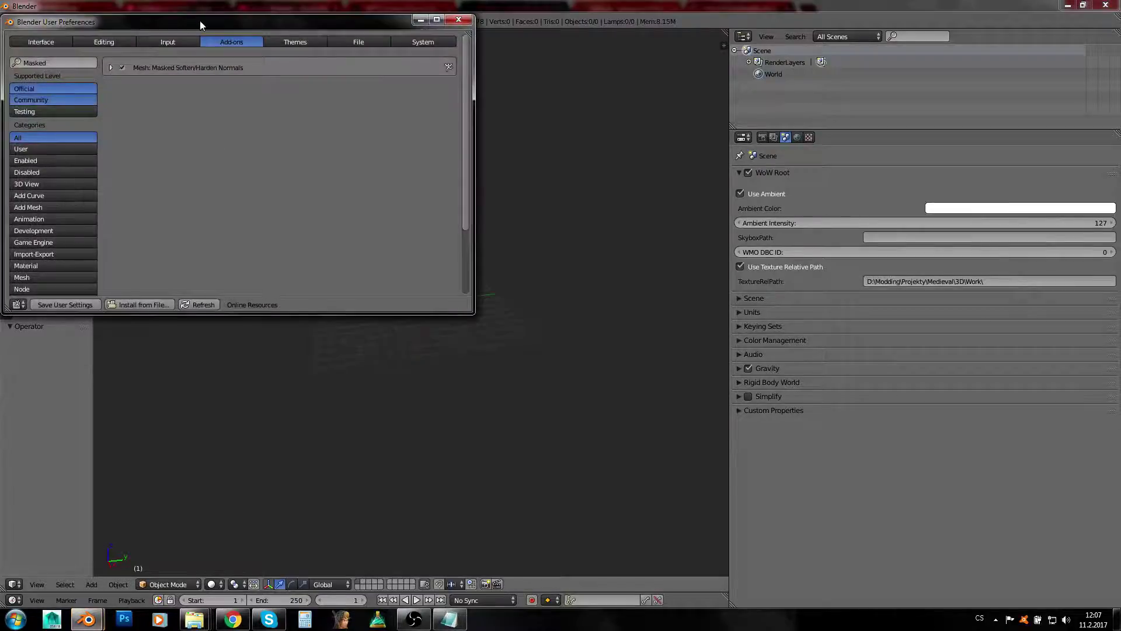
left_click_drag(199, 20, 437, 48)
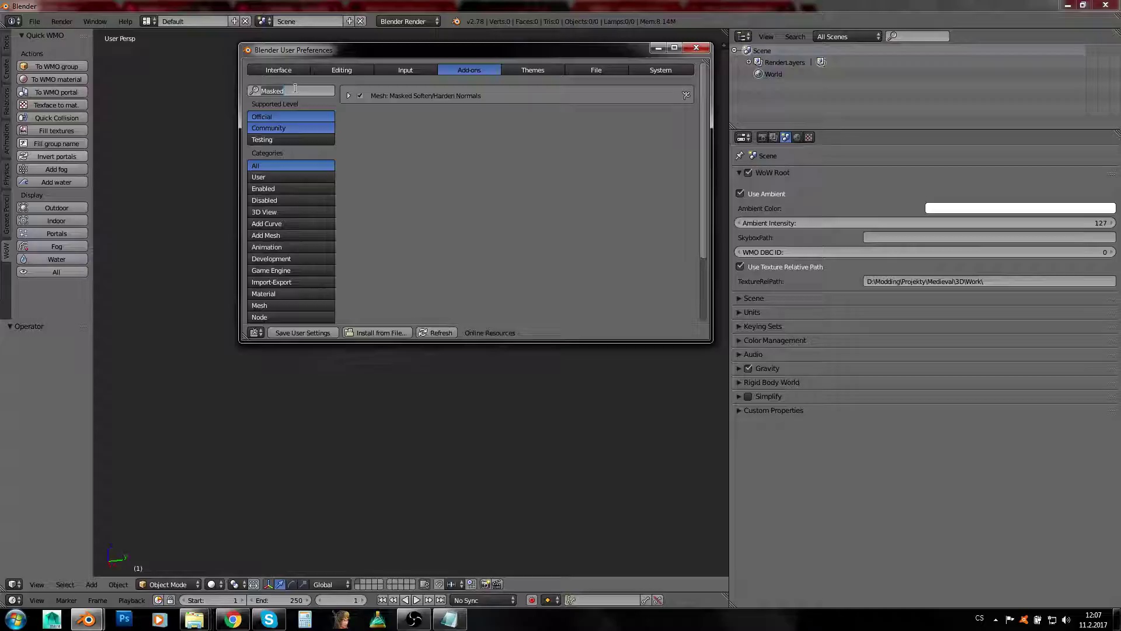
key("BackSpace")
type("WMO")
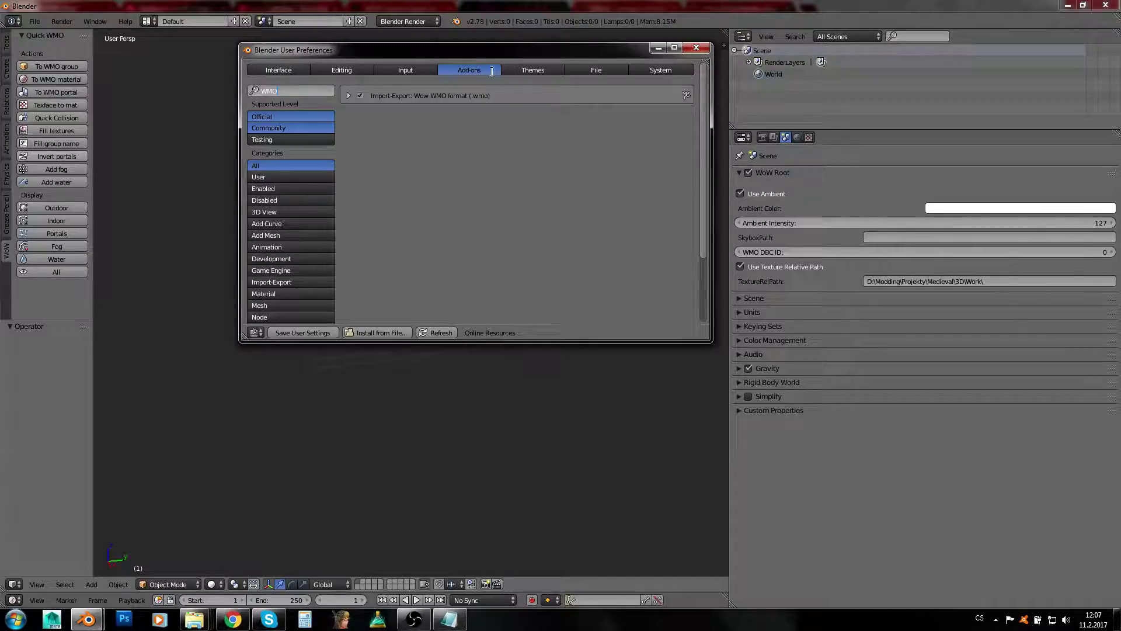
key("Return")
left_click(290, 70)
left_click(470, 70)
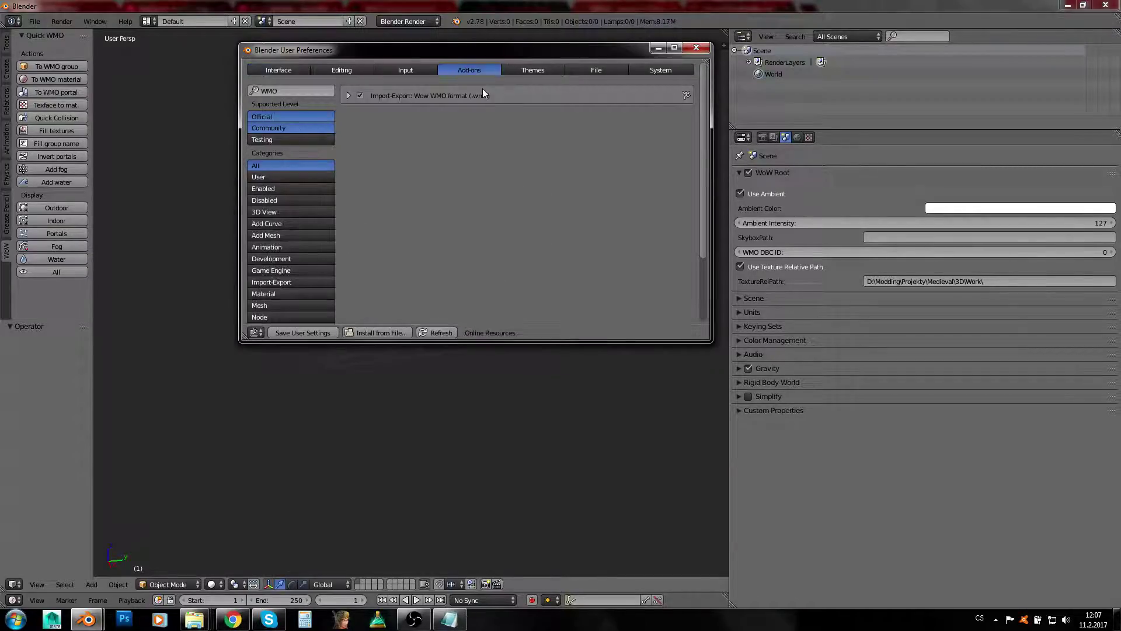
Step: Change the add-on search to 'Masked' to check the Masked Soften/Harden Normals add-on
left_click(292, 92)
key("BackSpace")
type("O")
type("Ma")
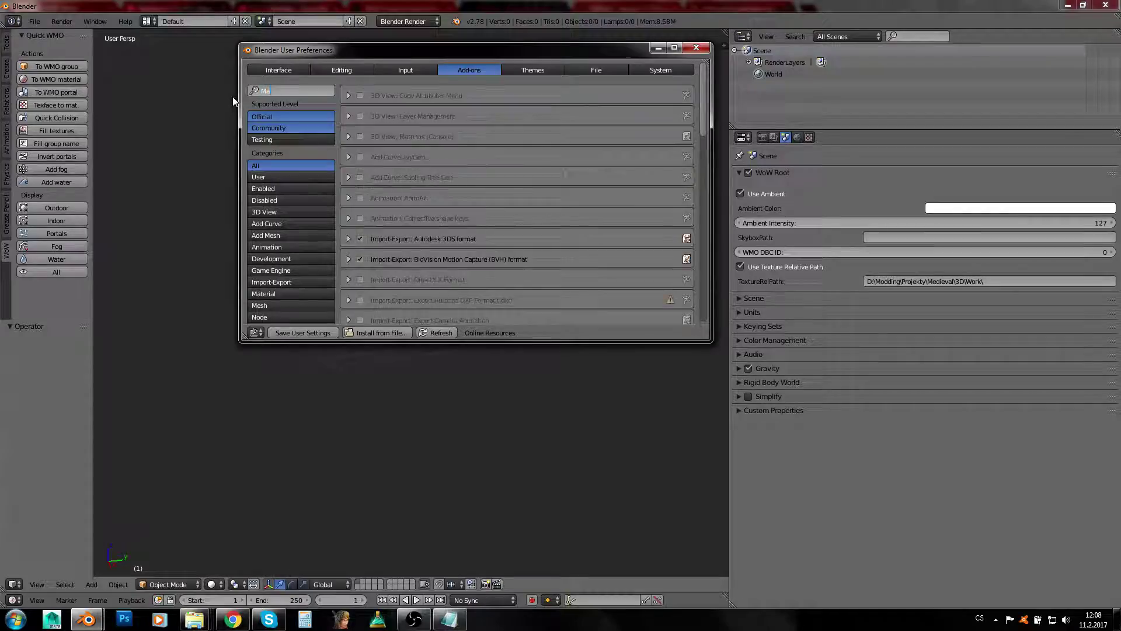
type("sked")
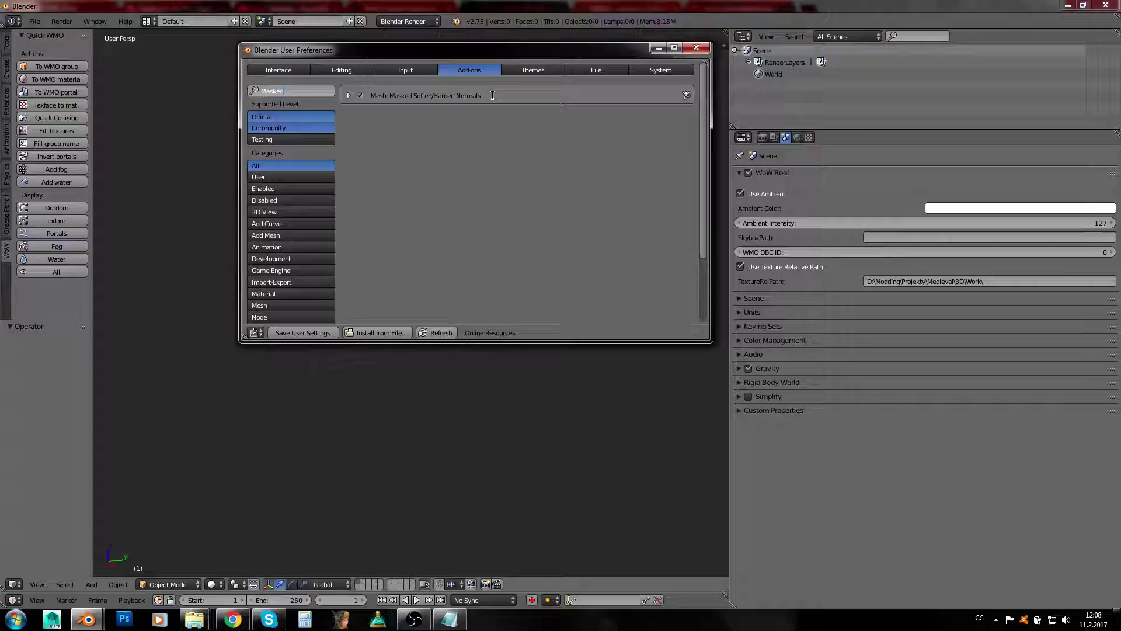
left_click(285, 90)
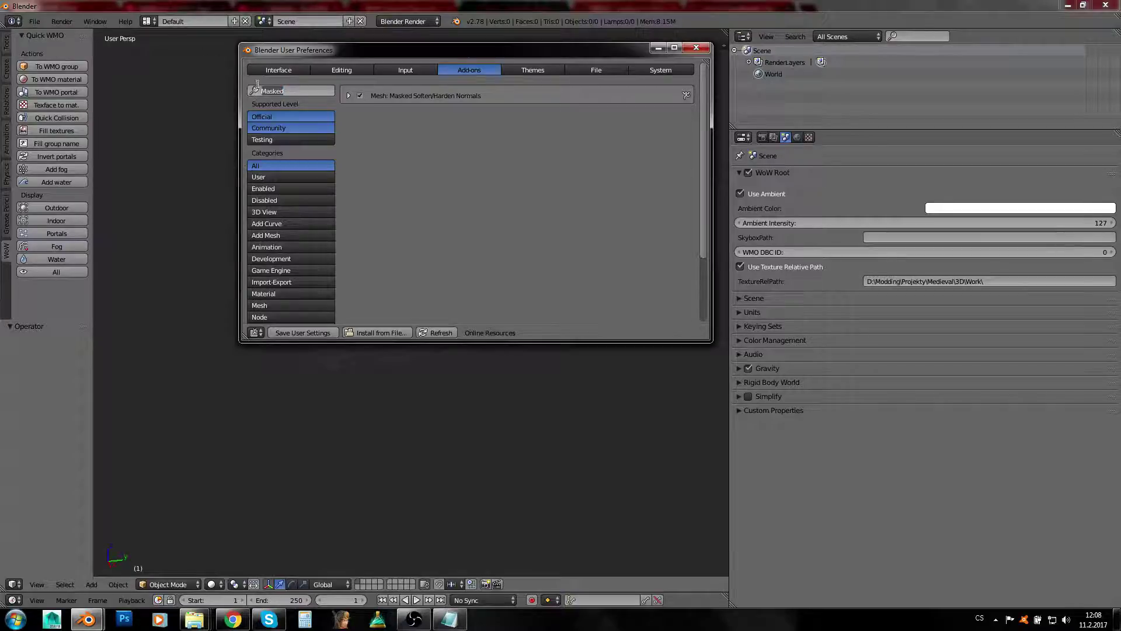
Step: In Chrome, review the masked smooth normals GitHub page, Material Utils script source and blog post
left_click(232, 619)
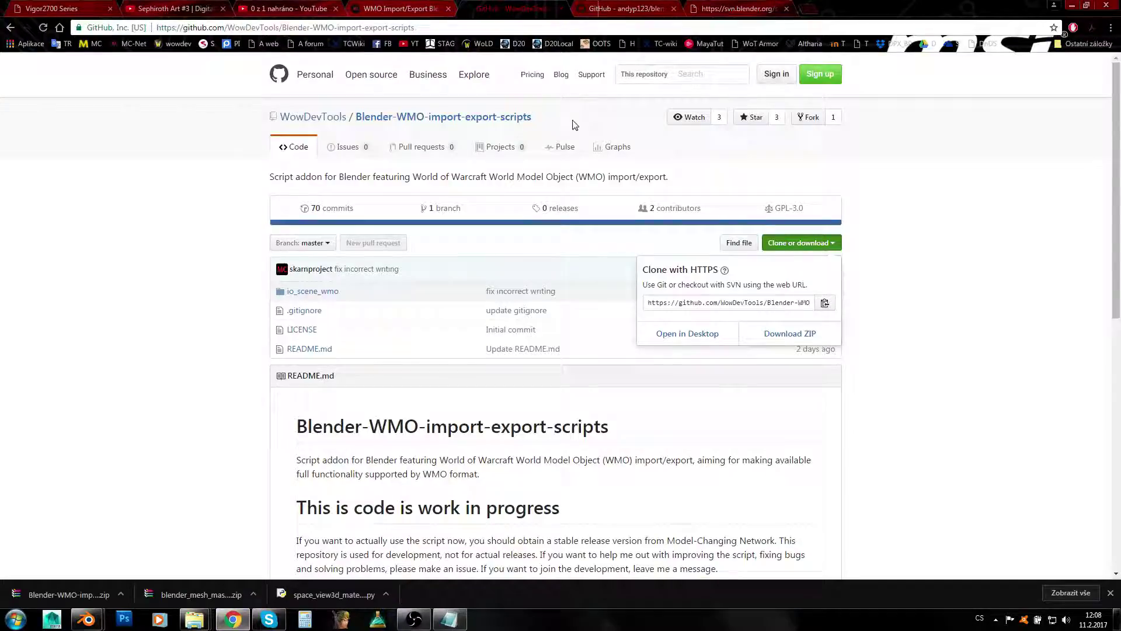
left_click(616, 9)
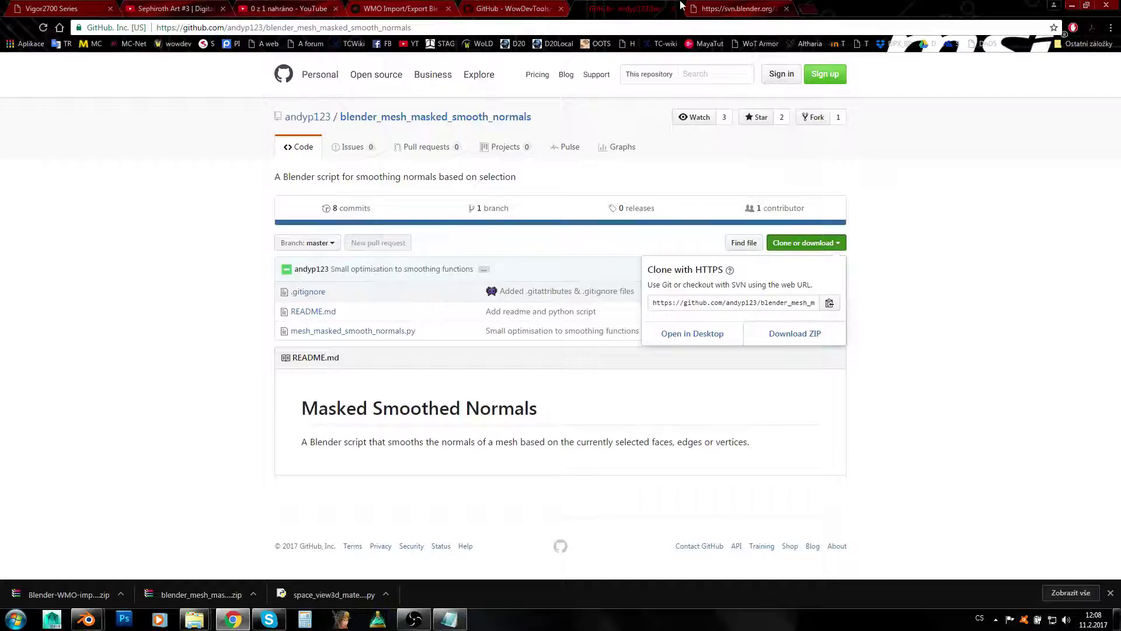
left_click(721, 7)
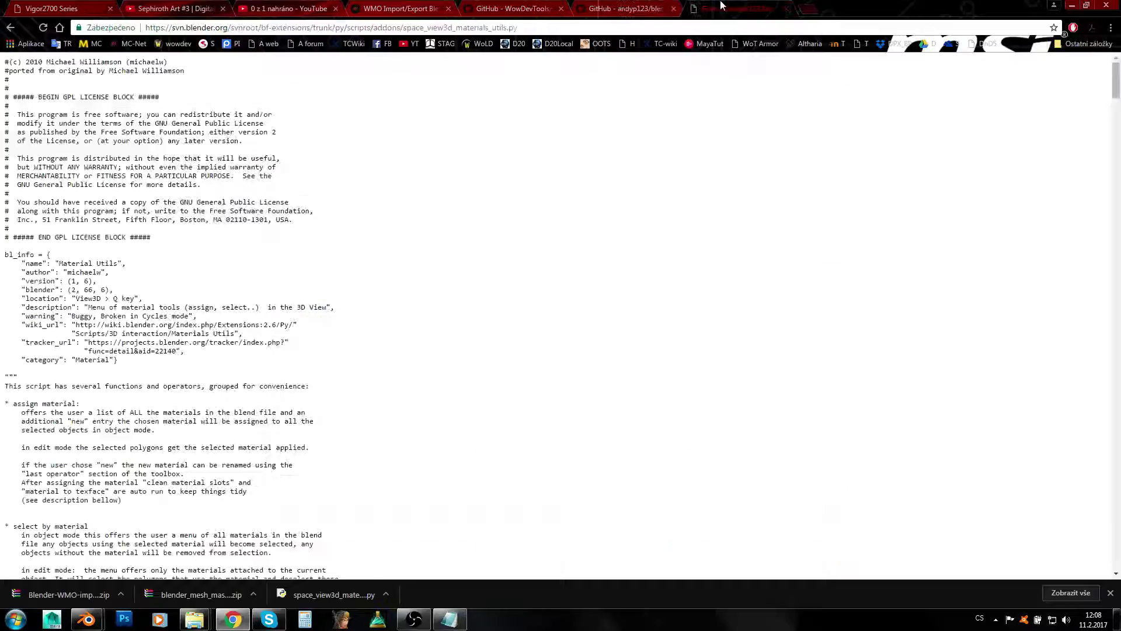
left_click(9, 28)
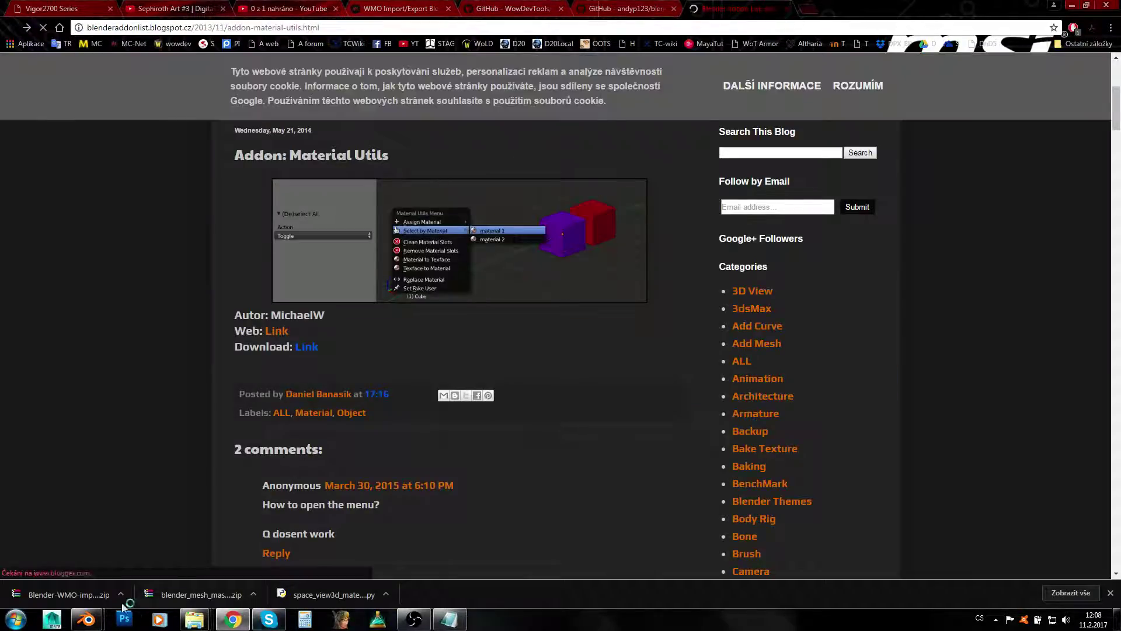
Step: Filter the Blender add-on list by 'Material' to check Material Utils and Materials Utils Specials
mouse_move(87, 617)
left_click(197, 567)
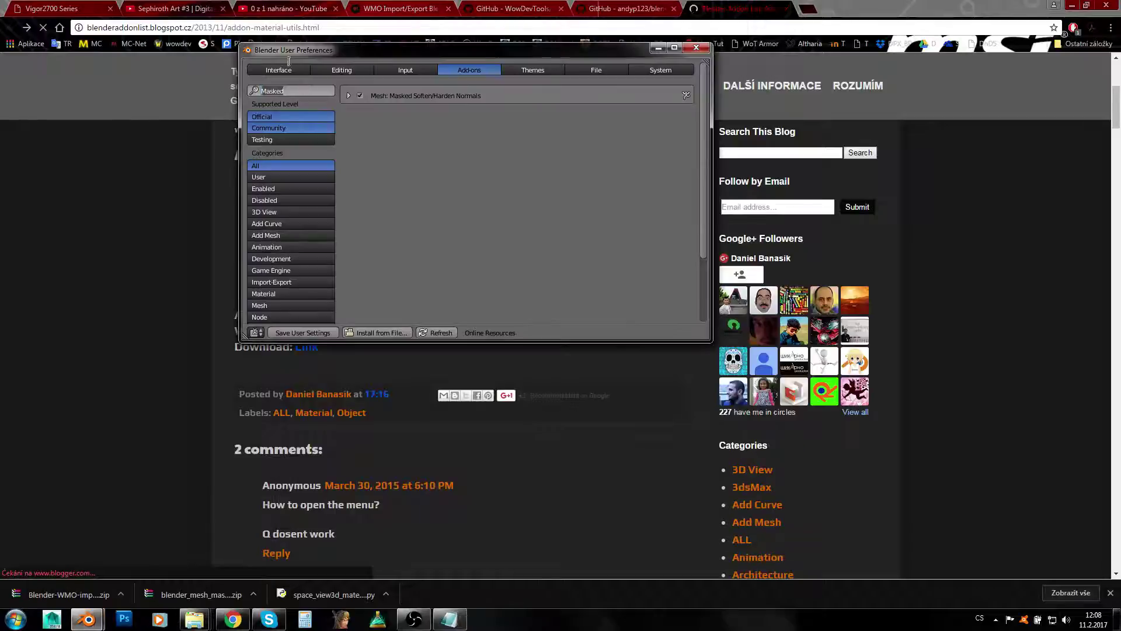
left_click(295, 91)
type("Mate")
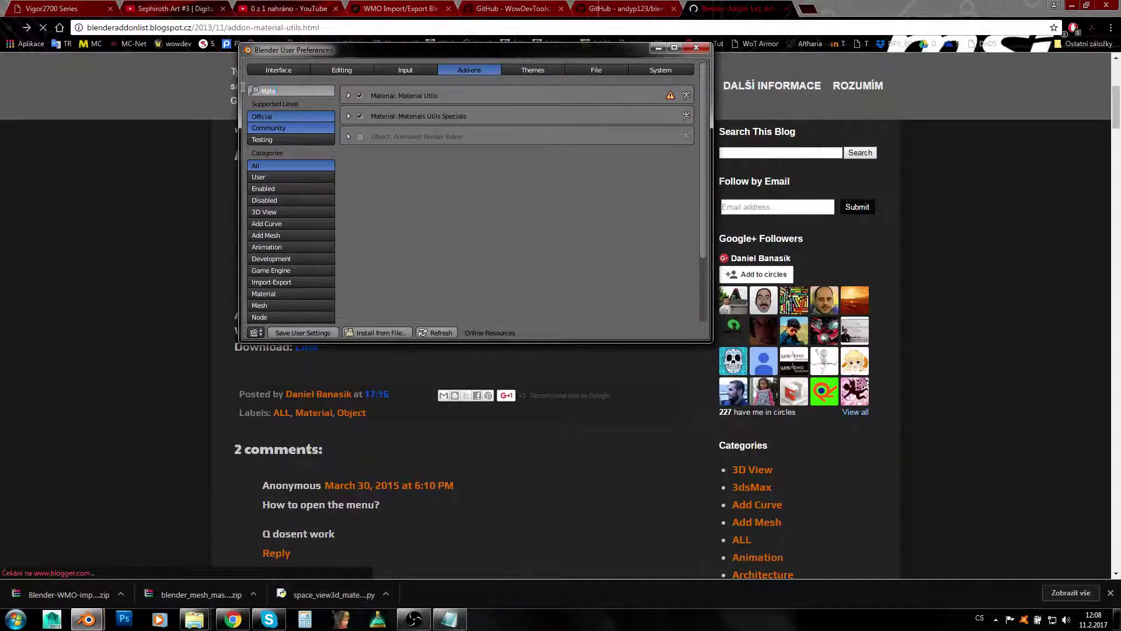
type("rial")
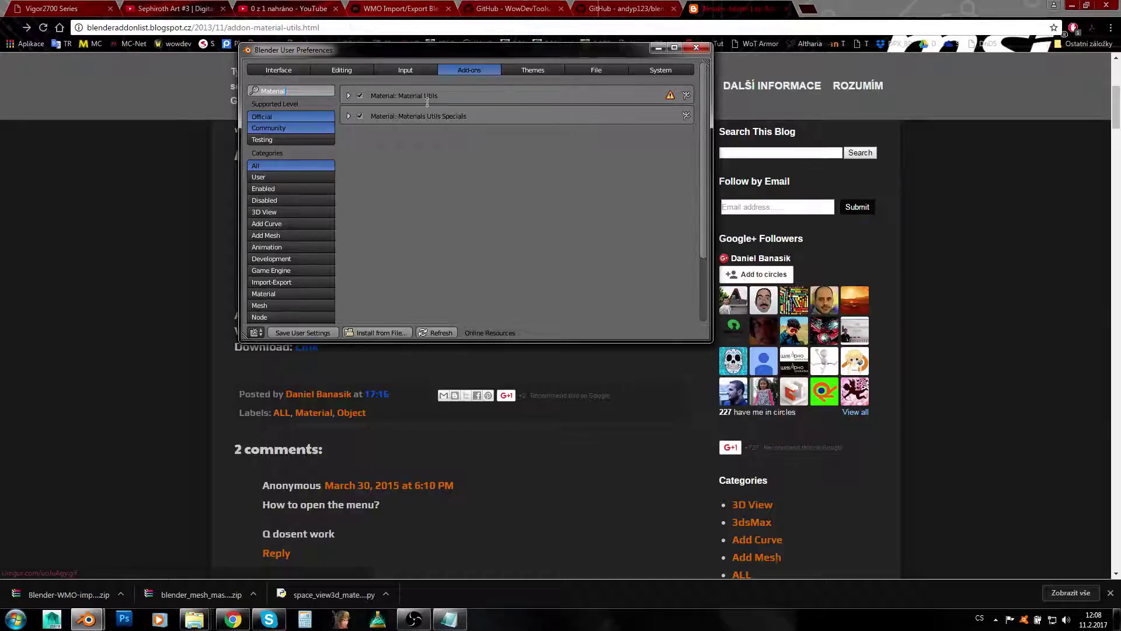
Step: Bring the main Blender window forward, then return the preferences window to the front
mouse_move(88, 619)
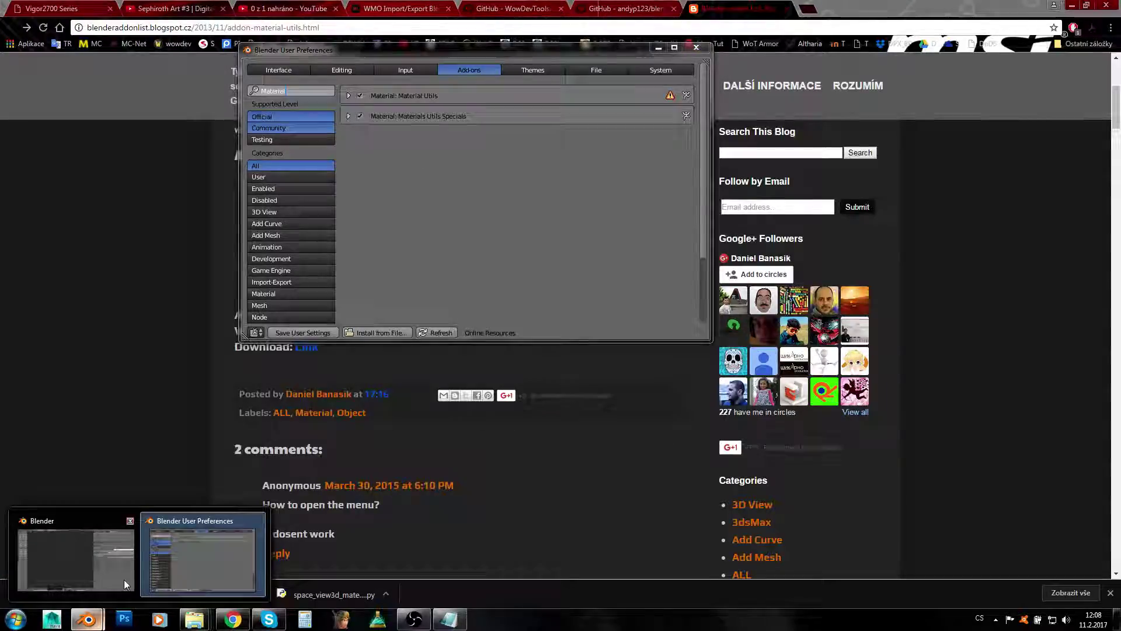
left_click(97, 543)
left_click(170, 552)
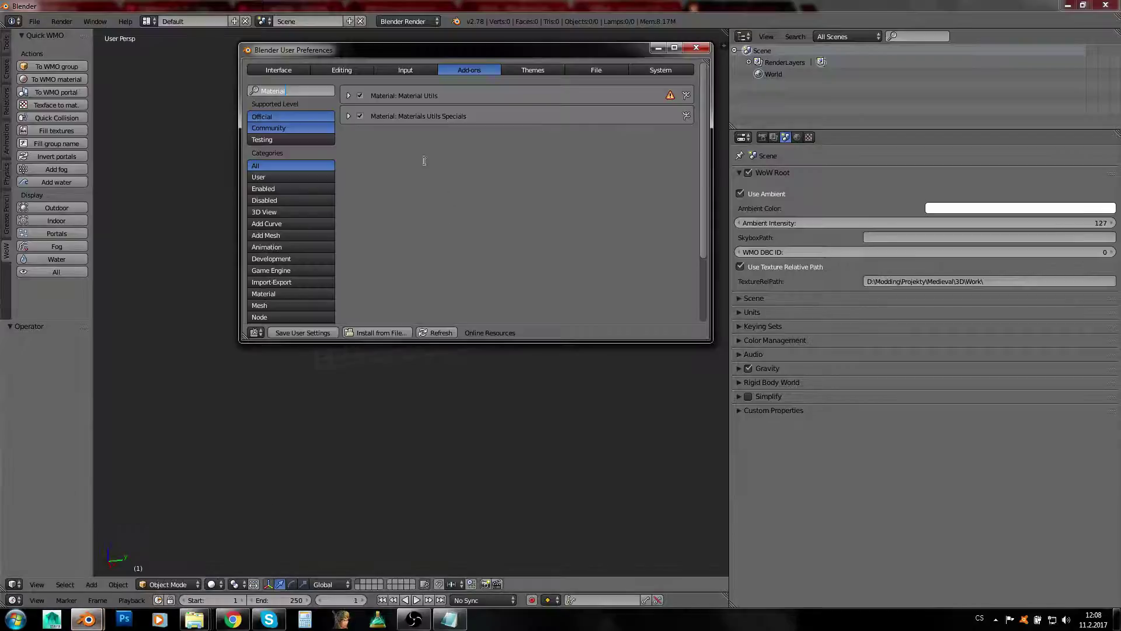
Step: Close User Preferences and switch the tool shelf to the Tools tab showing Custom Normal Tools
left_click(695, 48)
left_click(250, 333)
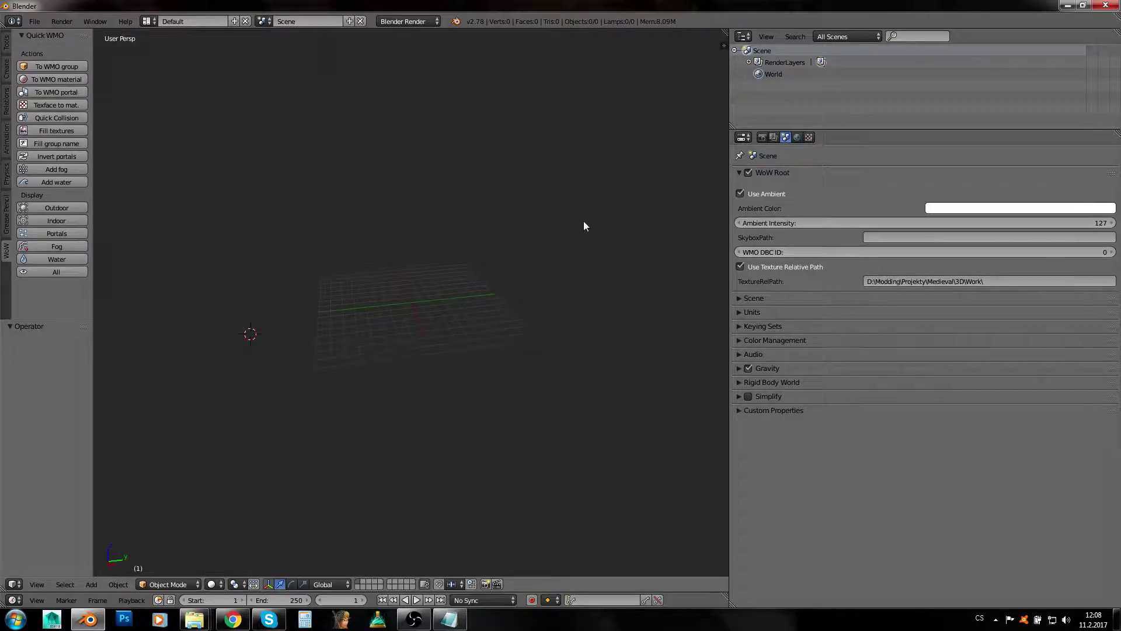
left_click(6, 45)
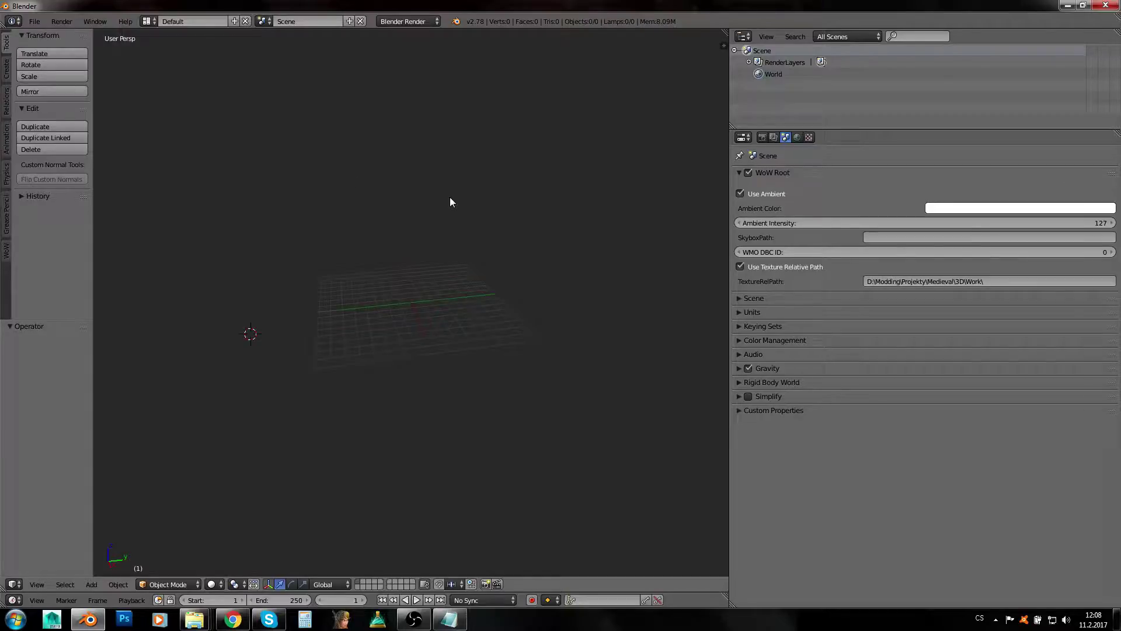